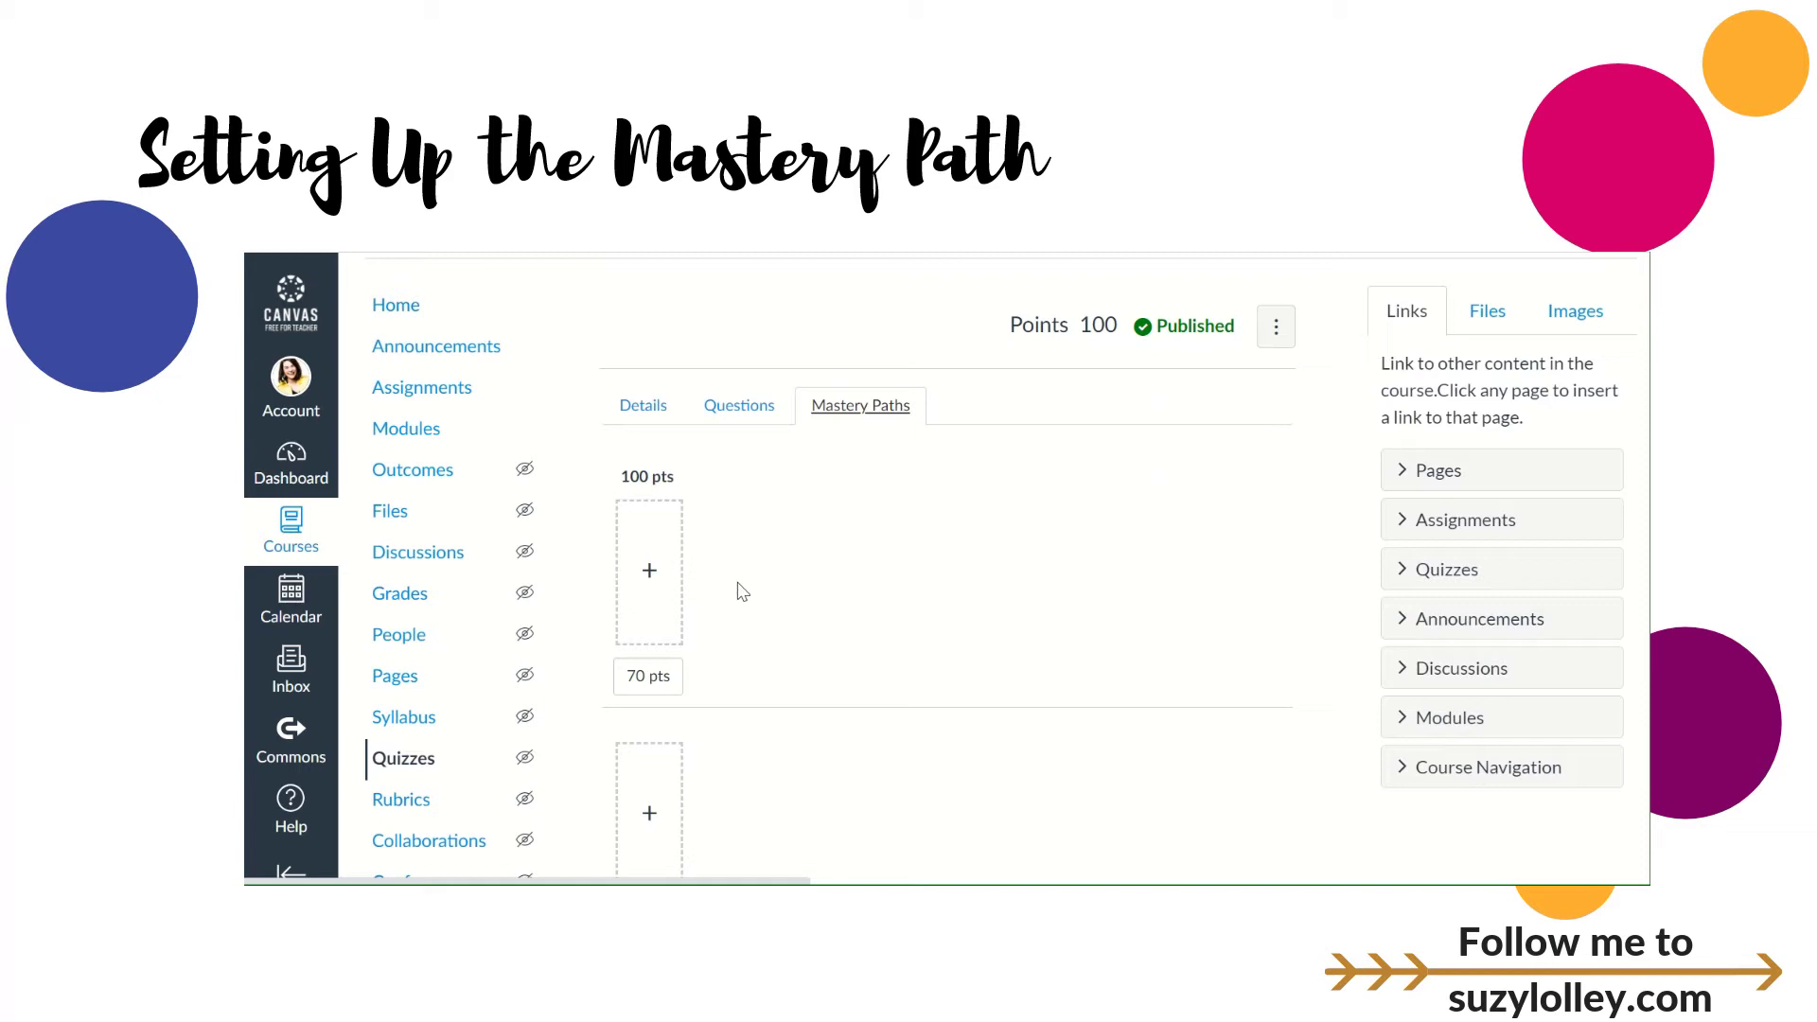
# - Set the mastery path cut-off scores to 85 points for the upper range and 70 points for the middle range
pyautogui.click(648, 679)
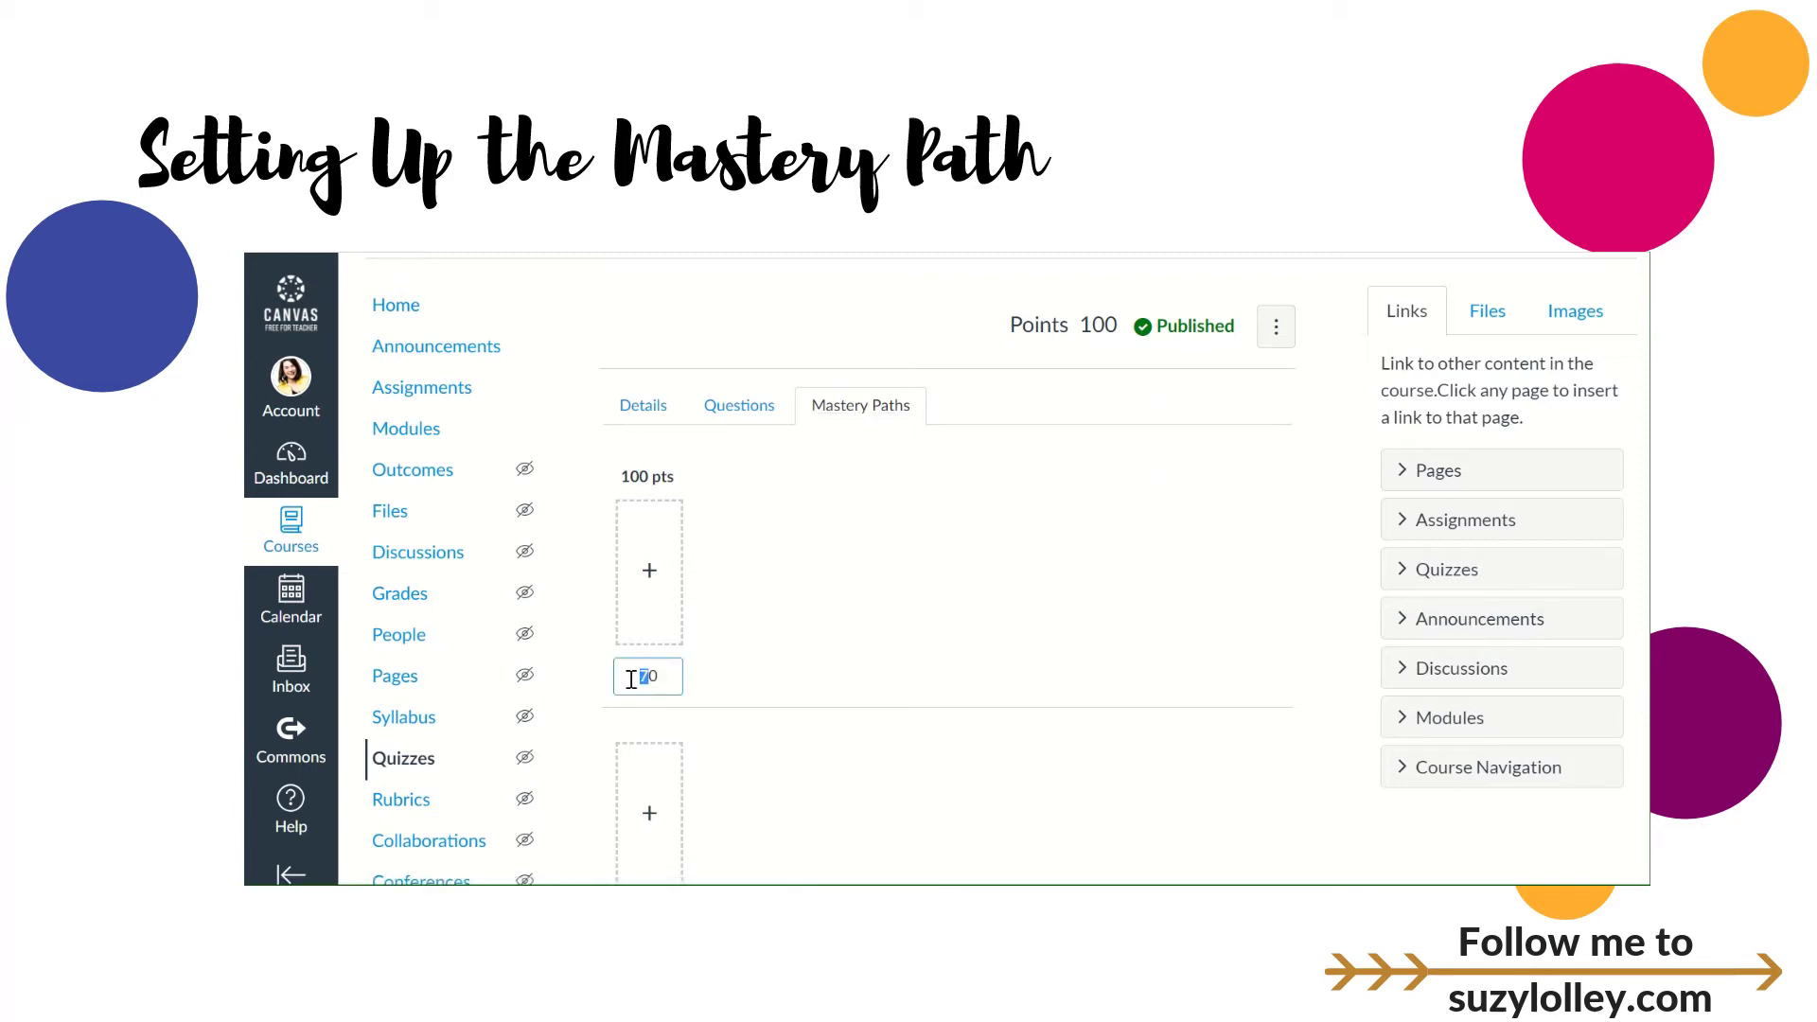
pyautogui.moveTo(658, 678); pyautogui.dragTo(638, 679)
pyautogui.write('85')
pyautogui.click(759, 646)
pyautogui.scroll(-3, 757, 653)
pyautogui.click(640, 587)
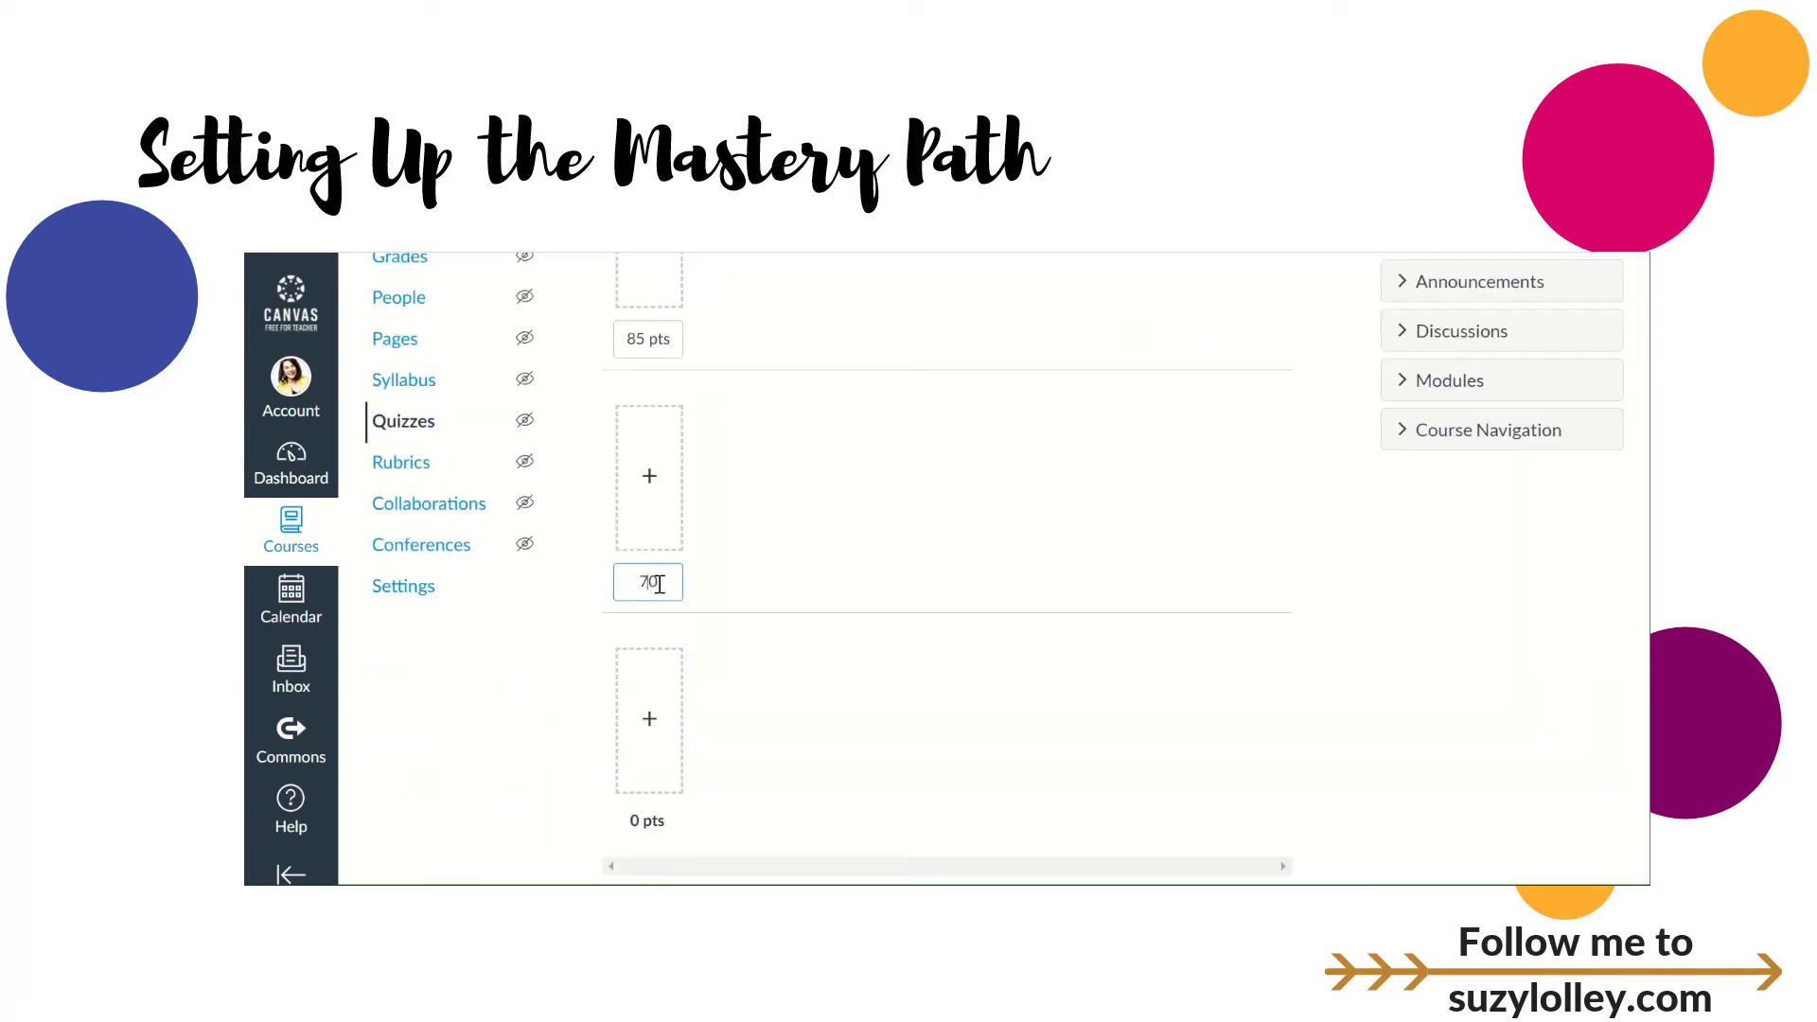
pyautogui.click(897, 667)
pyautogui.scroll(4, 692, 799)
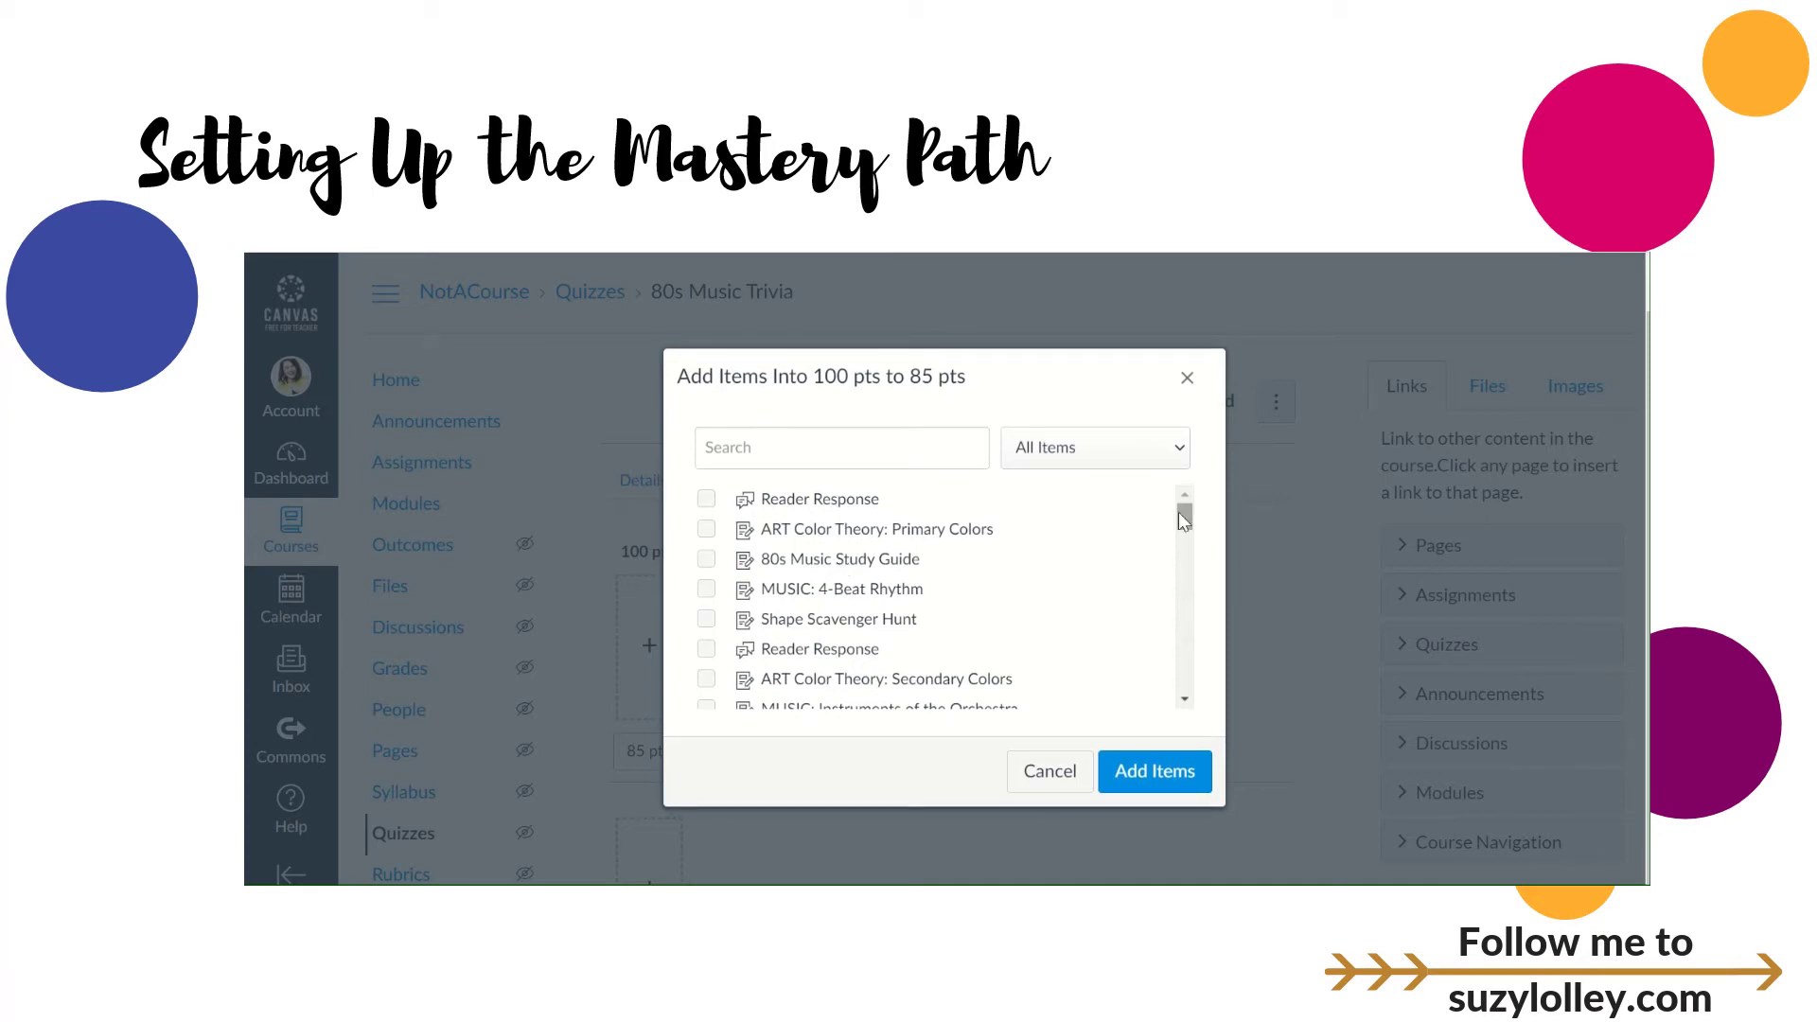
pyautogui.moveTo(1178, 513); pyautogui.dragTo(1179, 546)
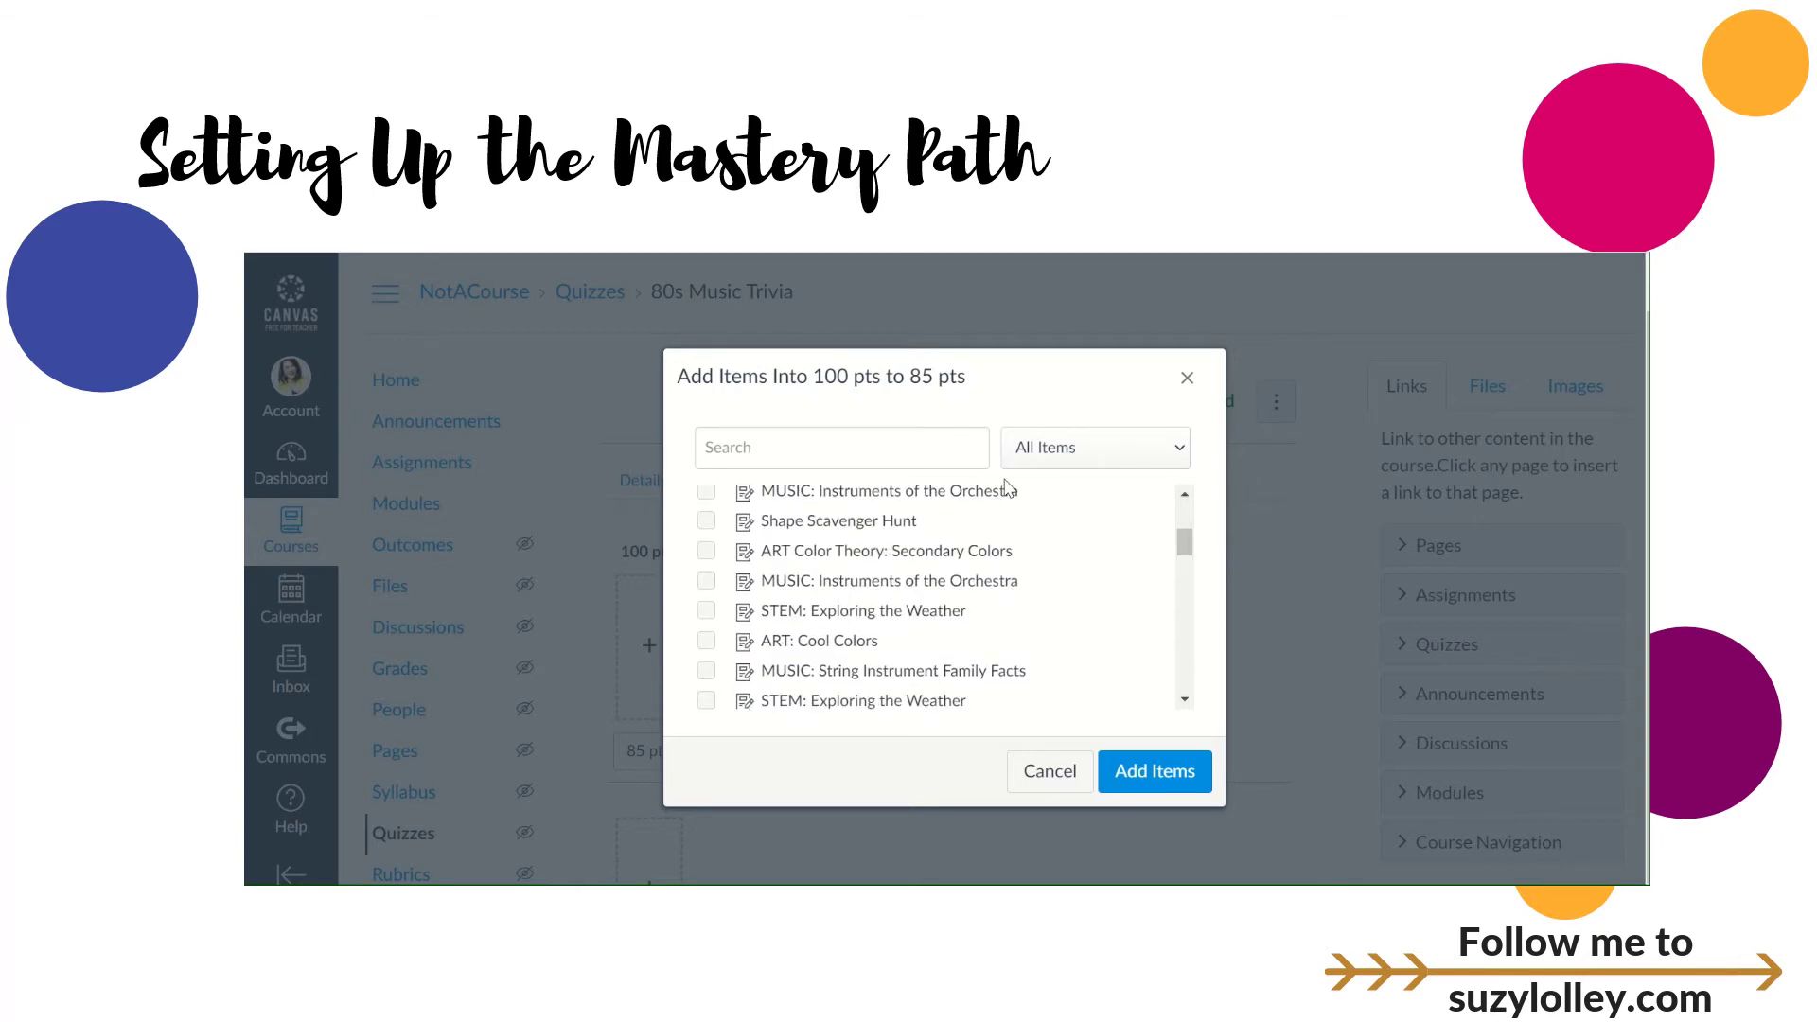
pyautogui.click(1100, 459)
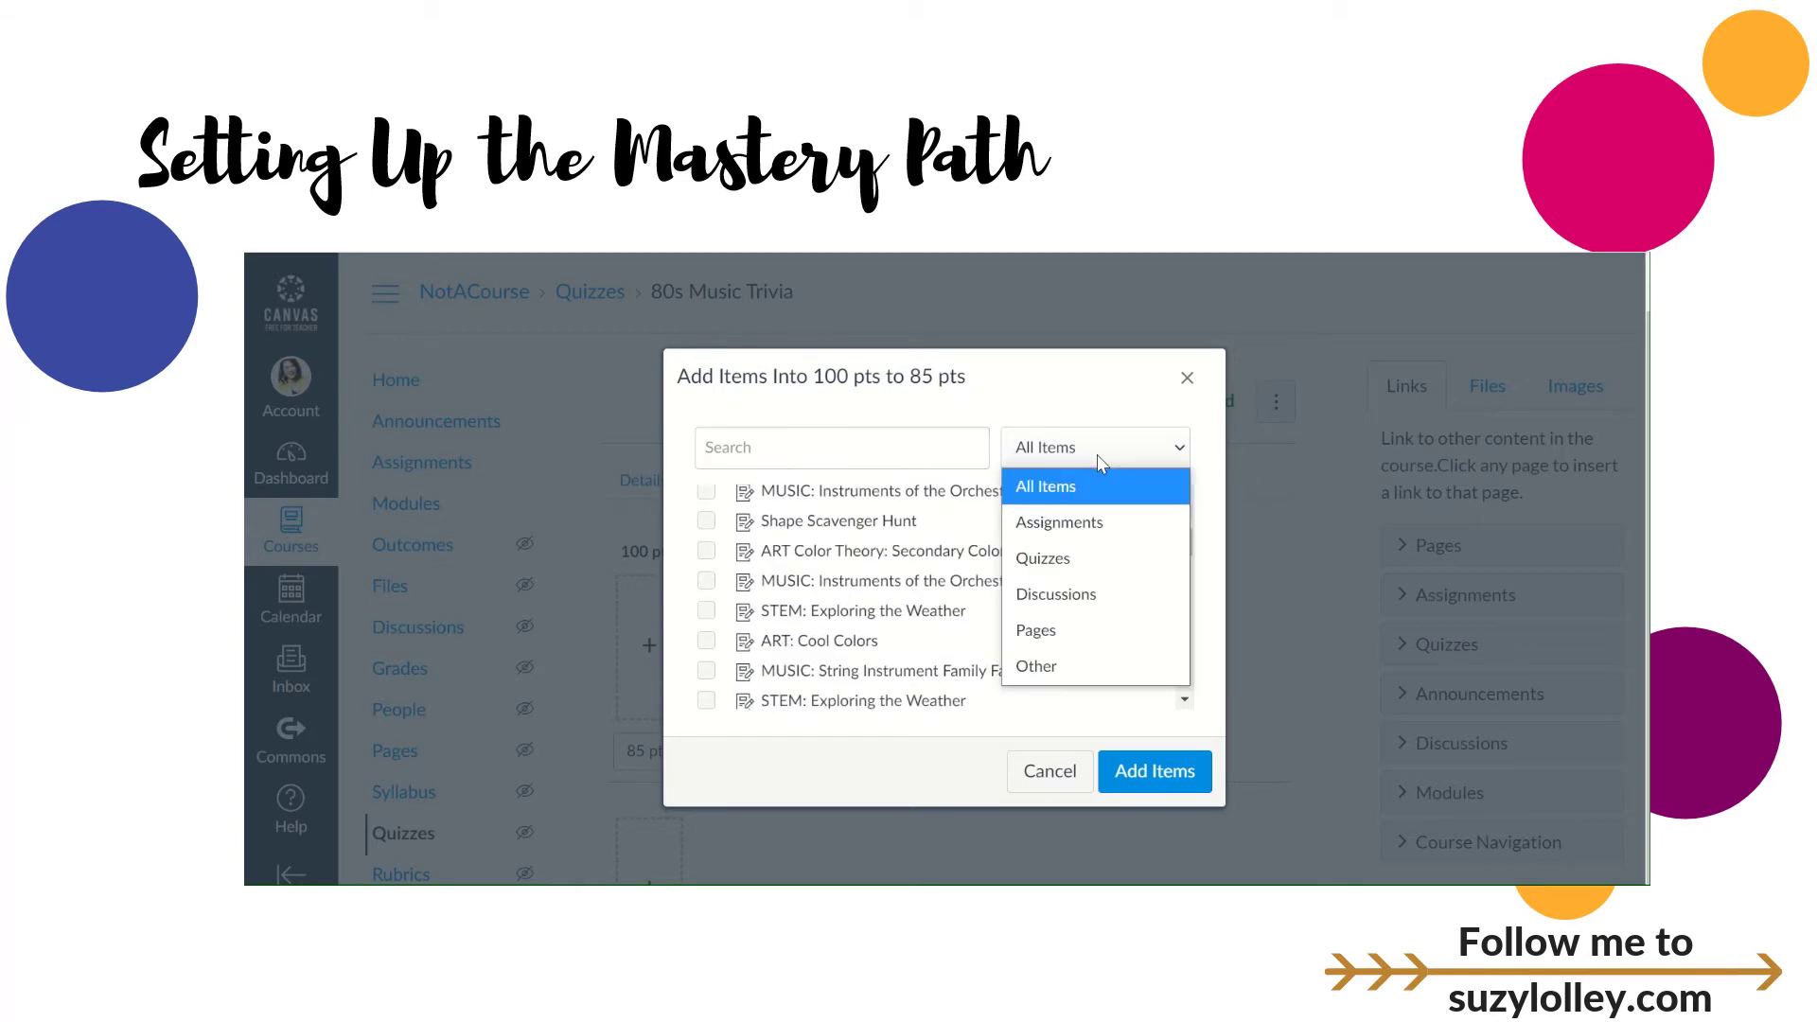
pyautogui.click(935, 444)
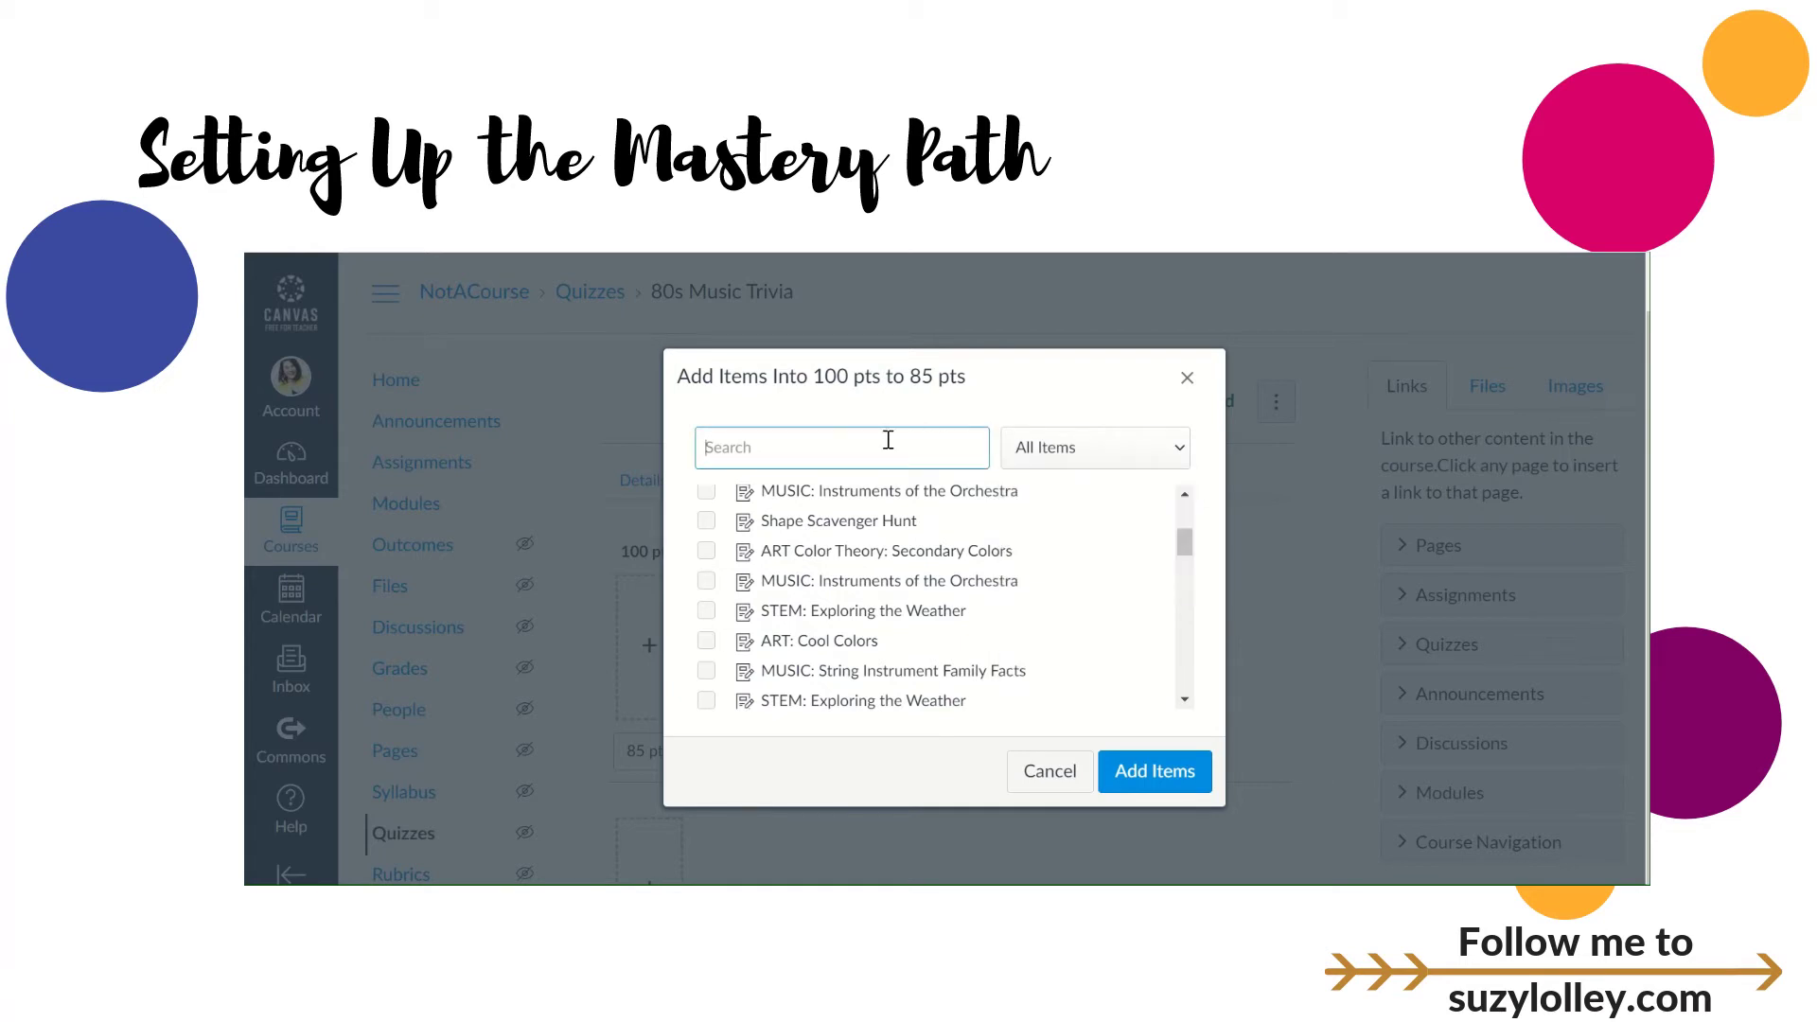
pyautogui.write('pre')
pyautogui.press('BackSpace')
pyautogui.press('BackSpace')
pyautogui.press('BackSpace')
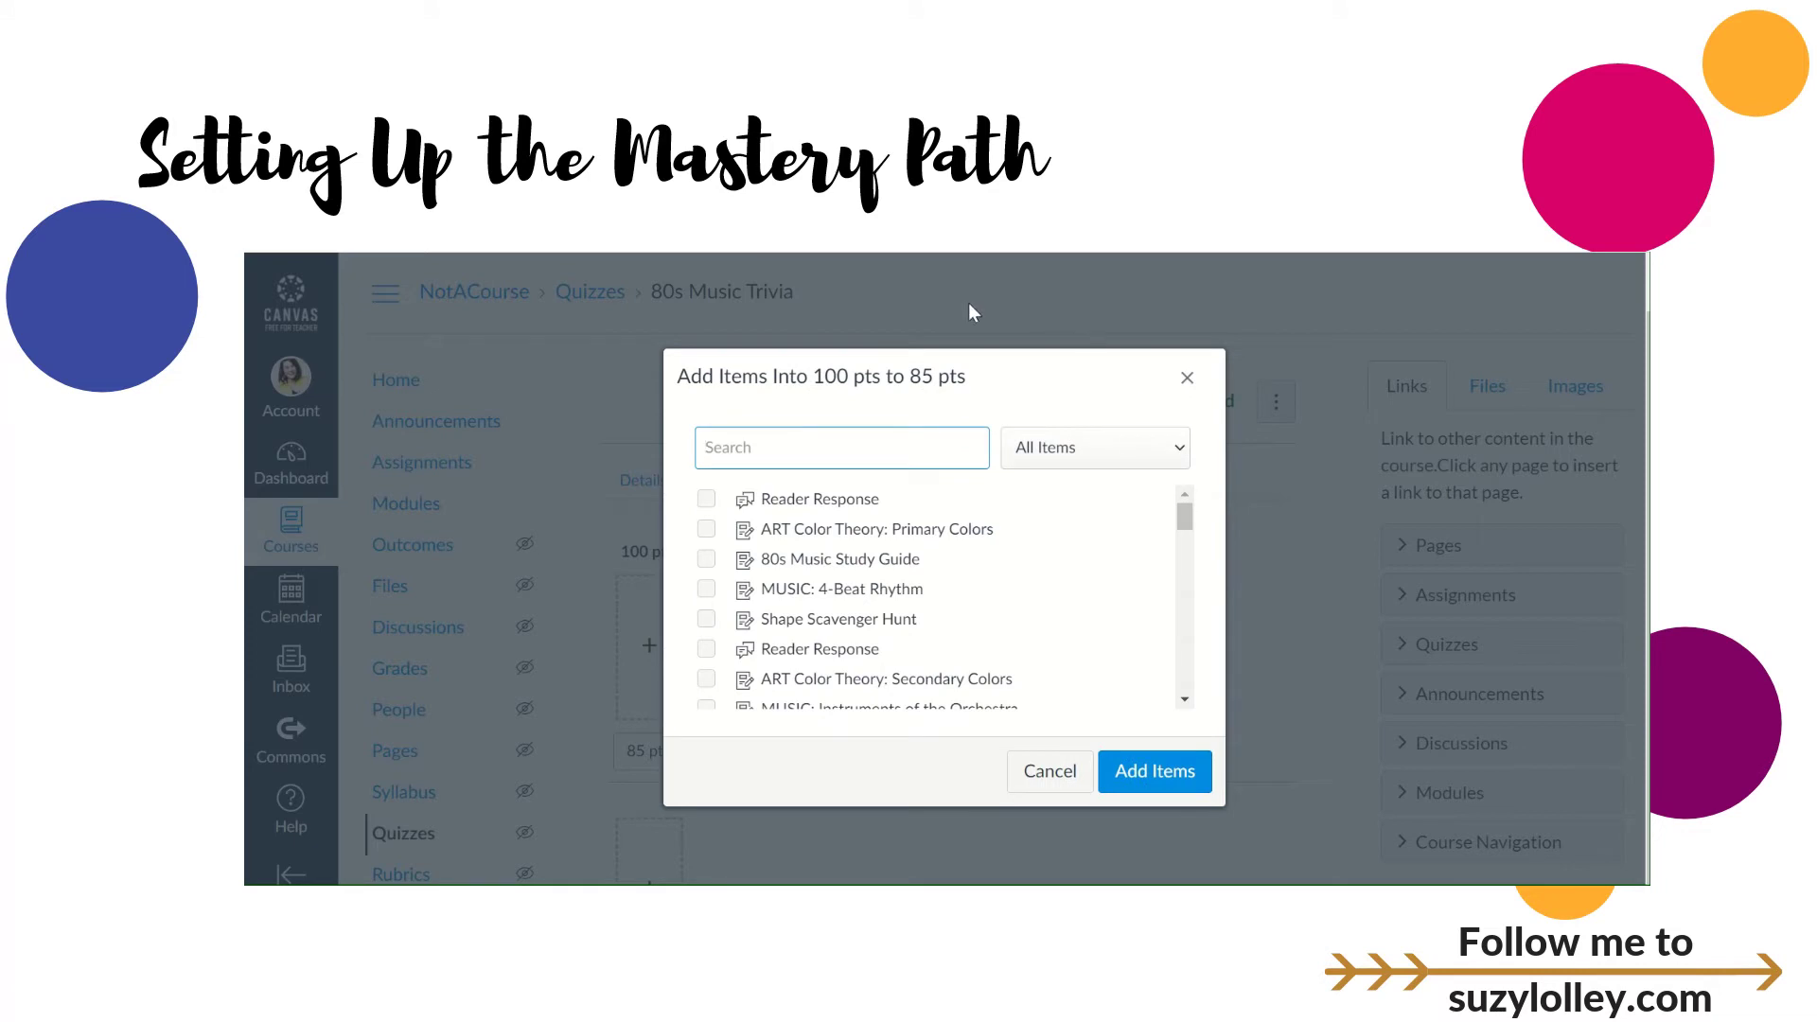
# - Filter the items for the 100 to 85 point range by Discussions and select 80s Music Love
pyautogui.click(1095, 447)
pyautogui.click(1059, 539)
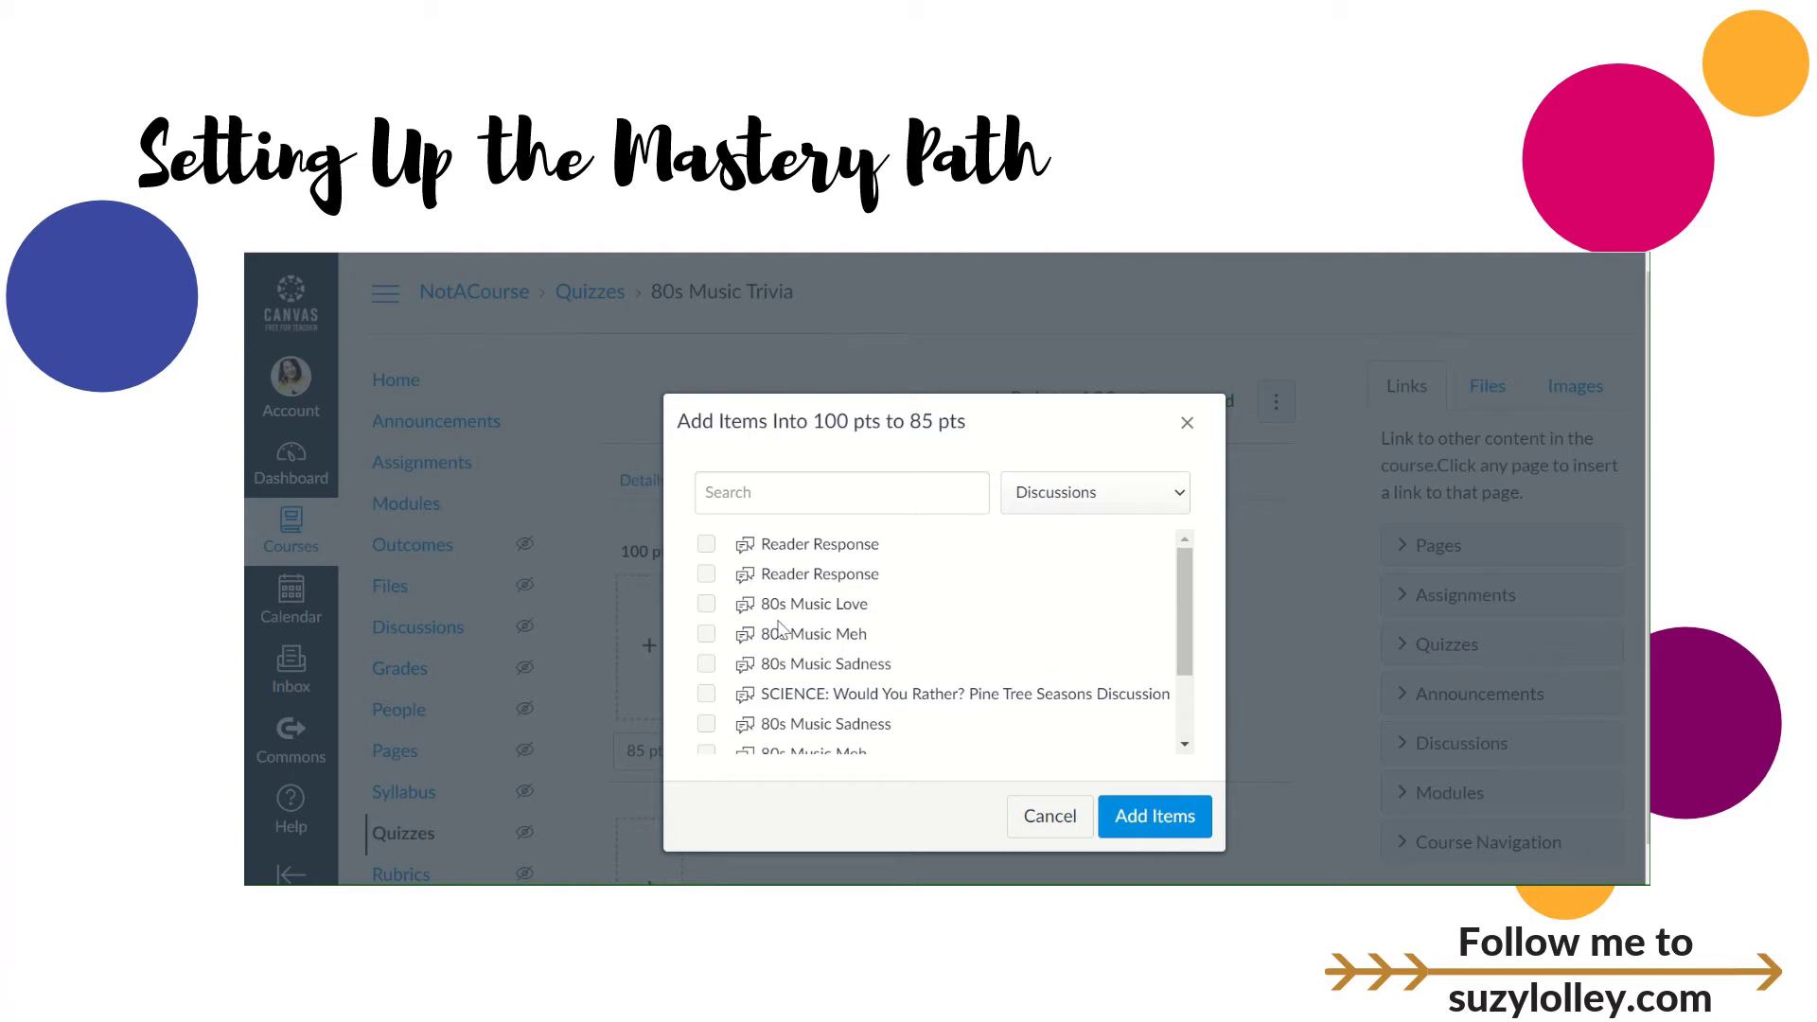
pyautogui.click(708, 607)
# - Filter the items by Assignments and also select 80s Music Reward for the 100 to 85 point range
pyautogui.click(1041, 498)
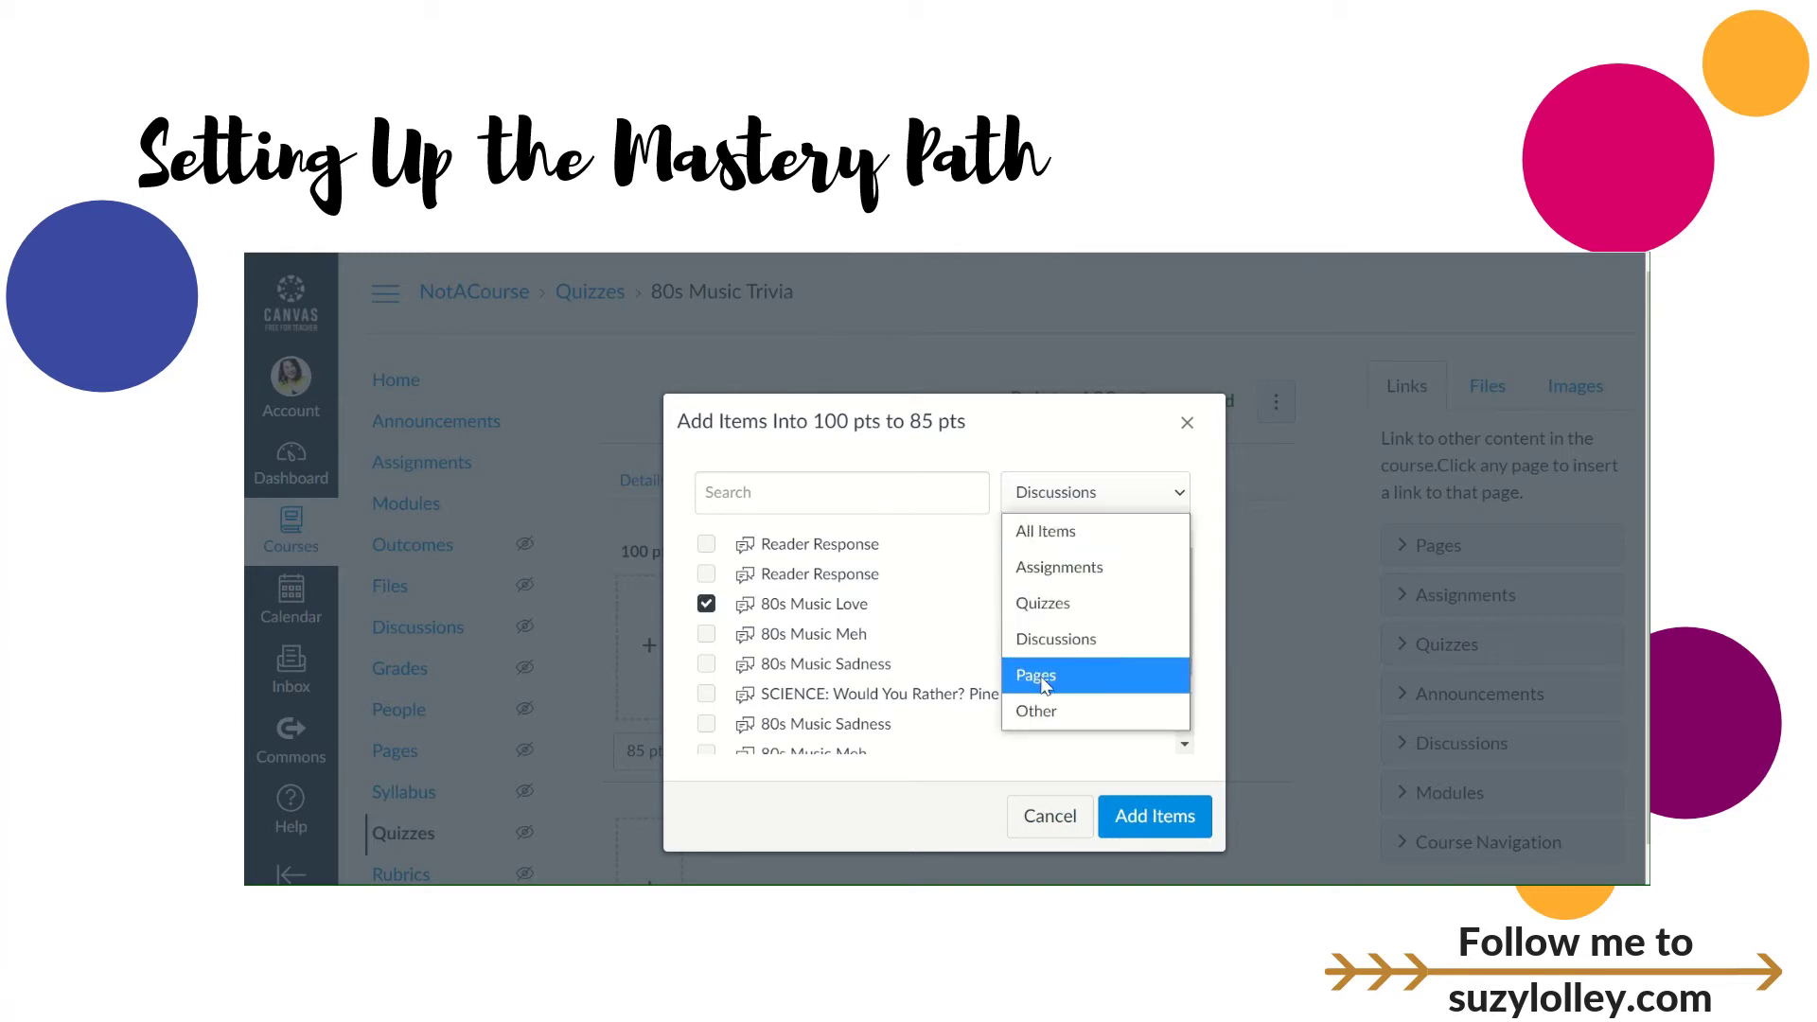
pyautogui.click(1044, 681)
pyautogui.click(1079, 544)
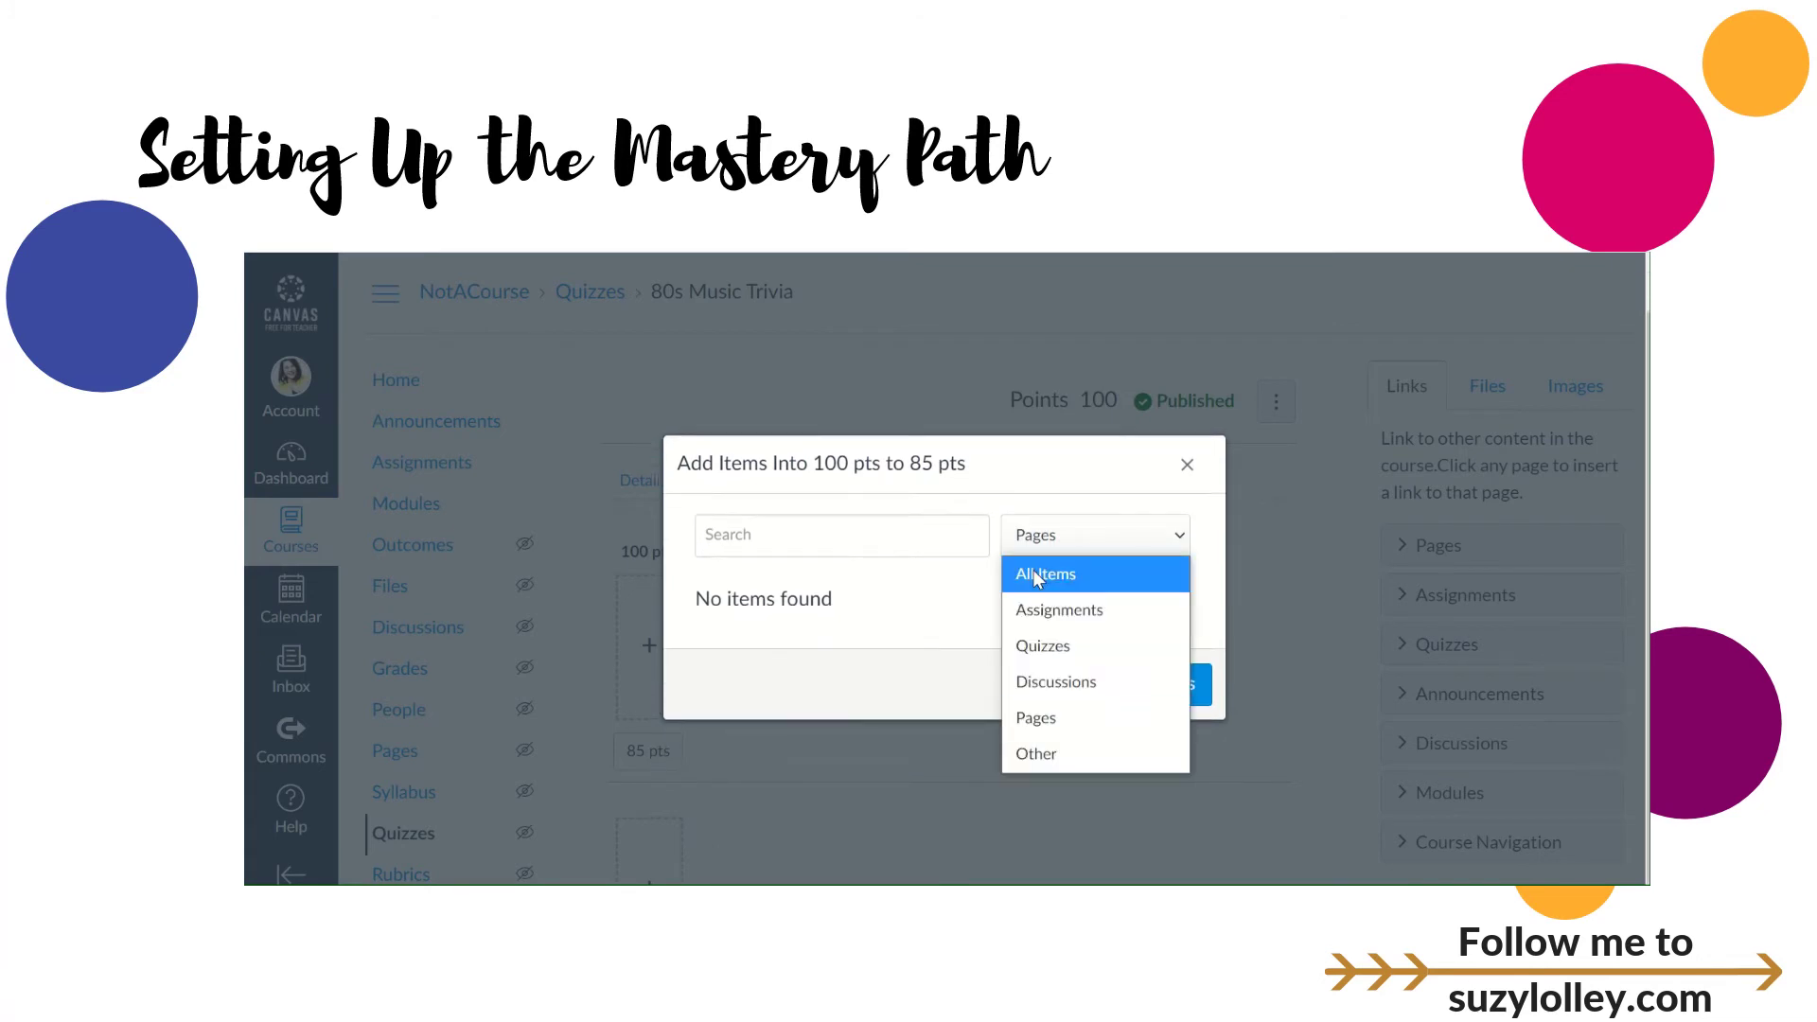
pyautogui.click(1043, 610)
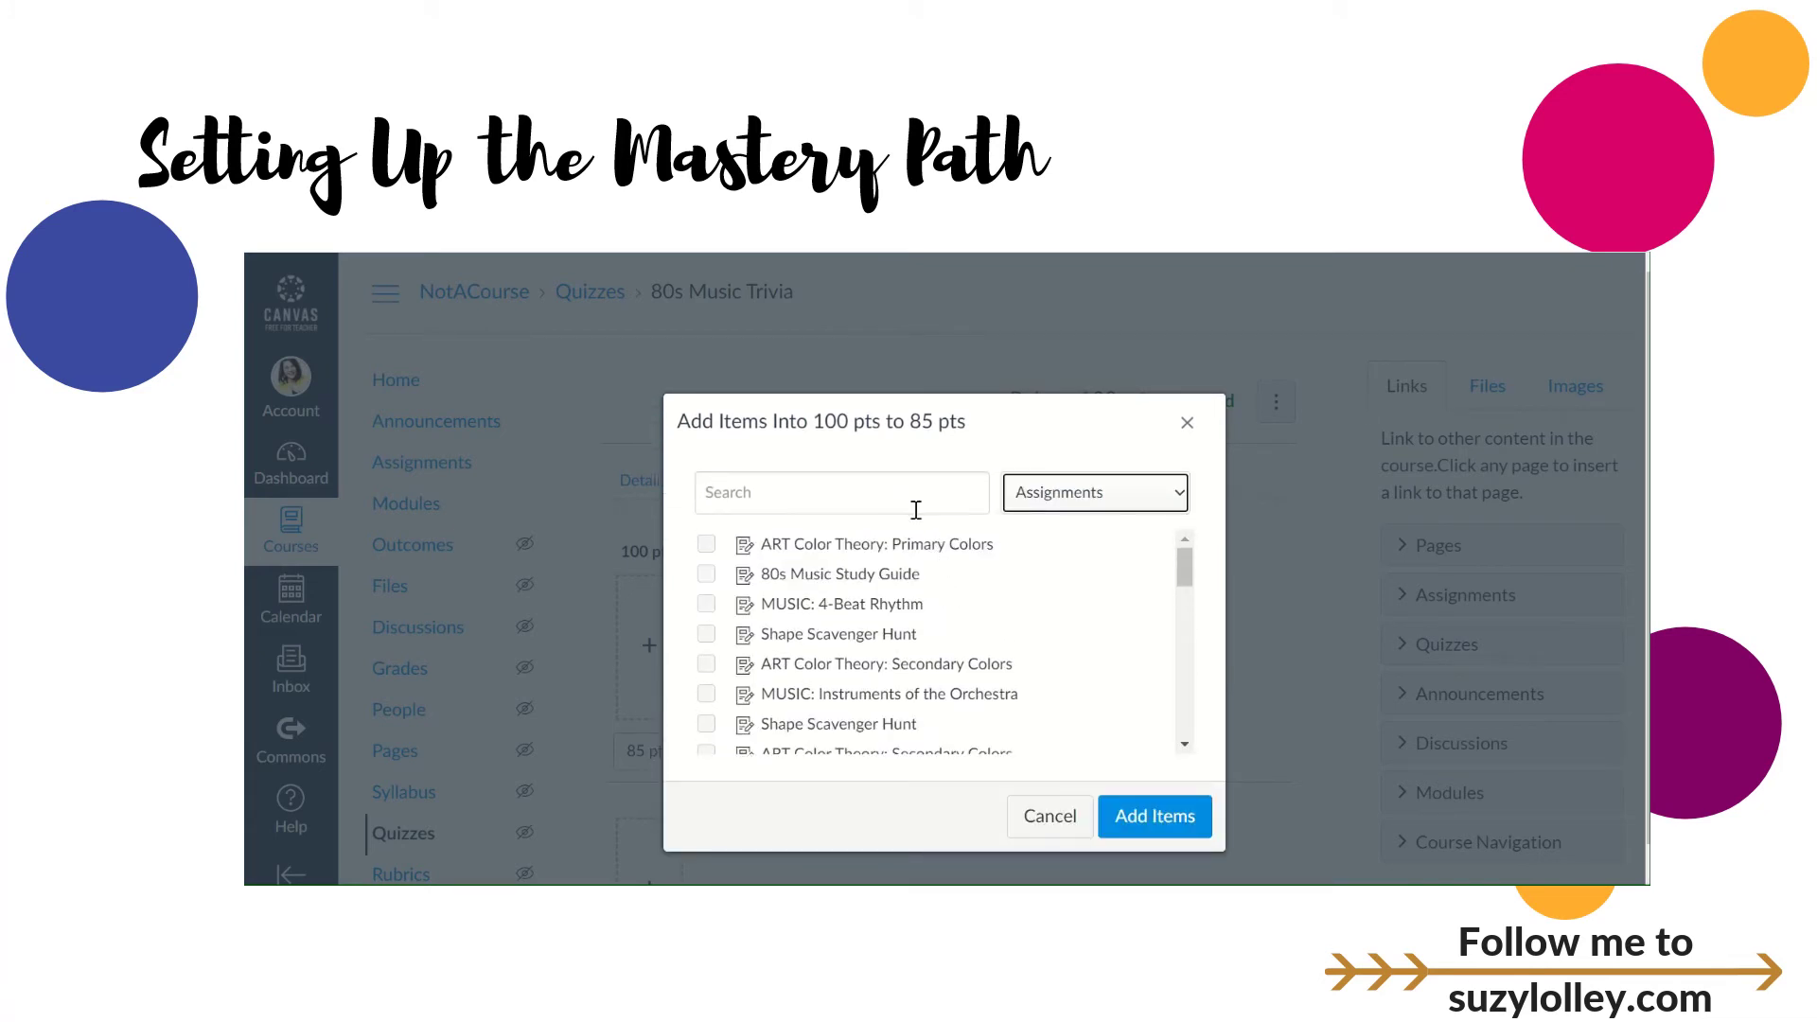
pyautogui.scroll(-5, 852, 643)
pyautogui.click(757, 618)
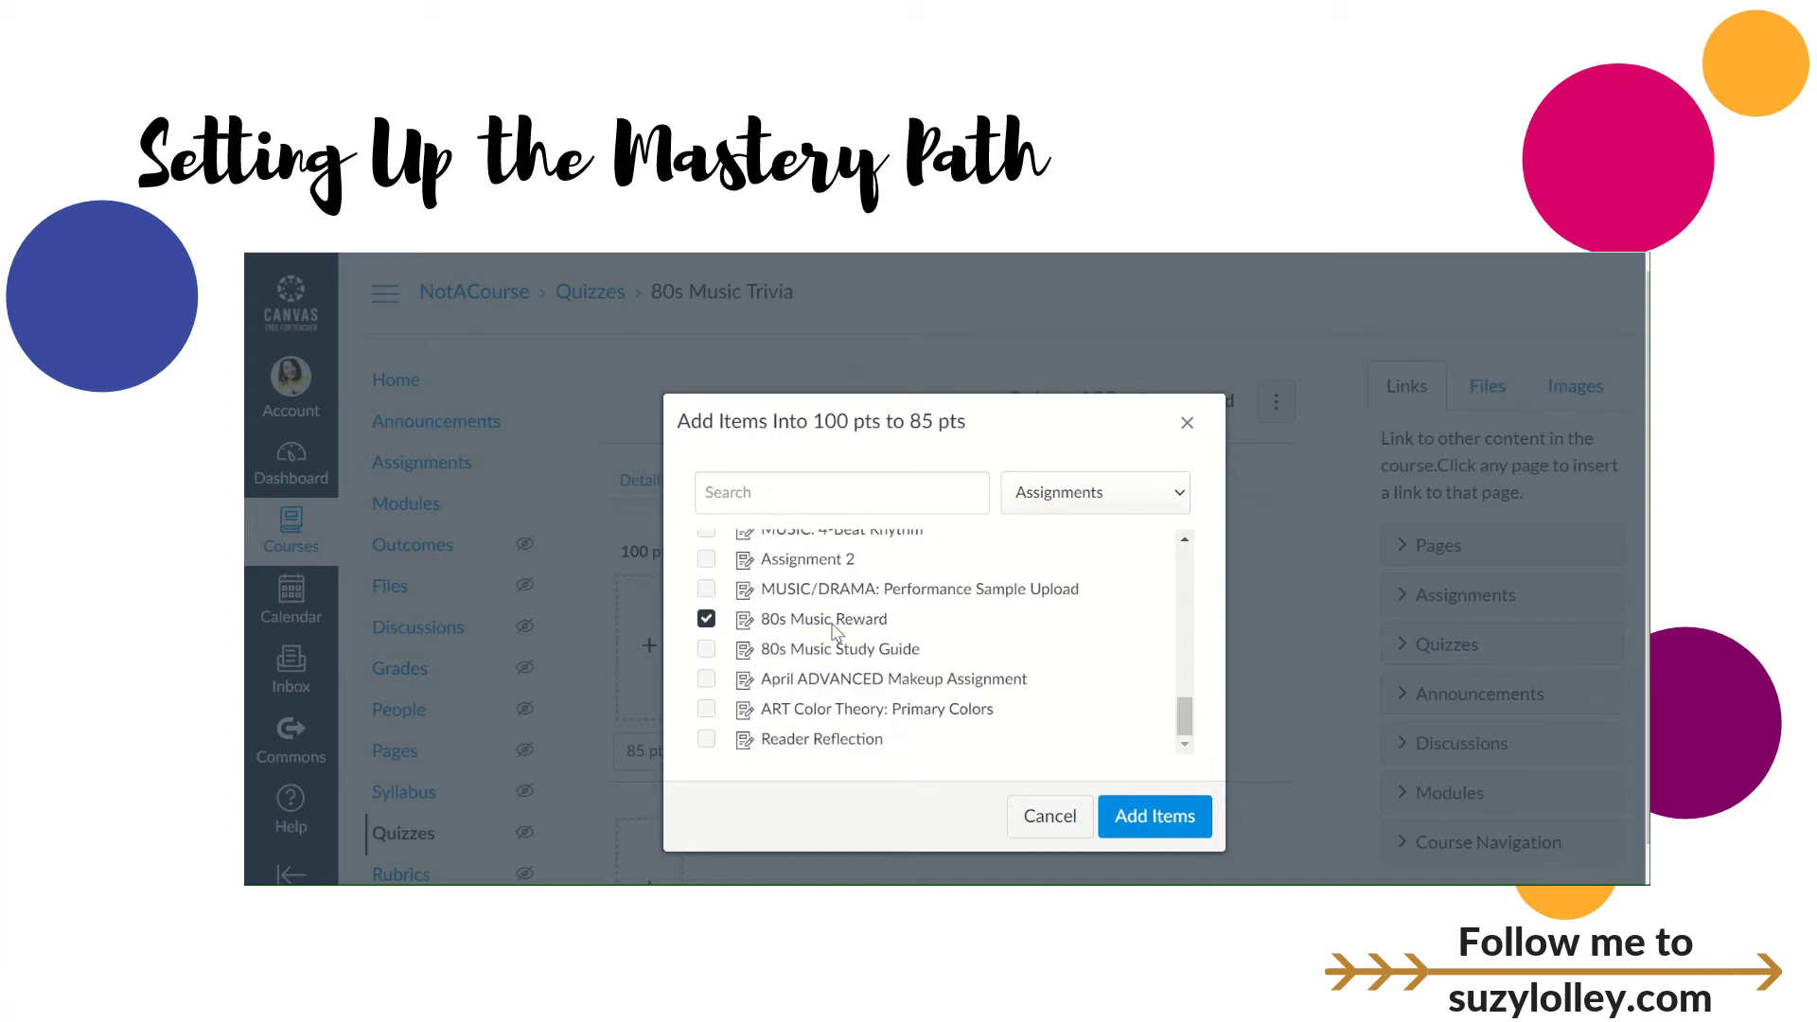
# - Select the first 80s Music Trivia POST-TEST among the quizzes and add the chosen items to the 100 to 85 point range
pyautogui.click(1032, 509)
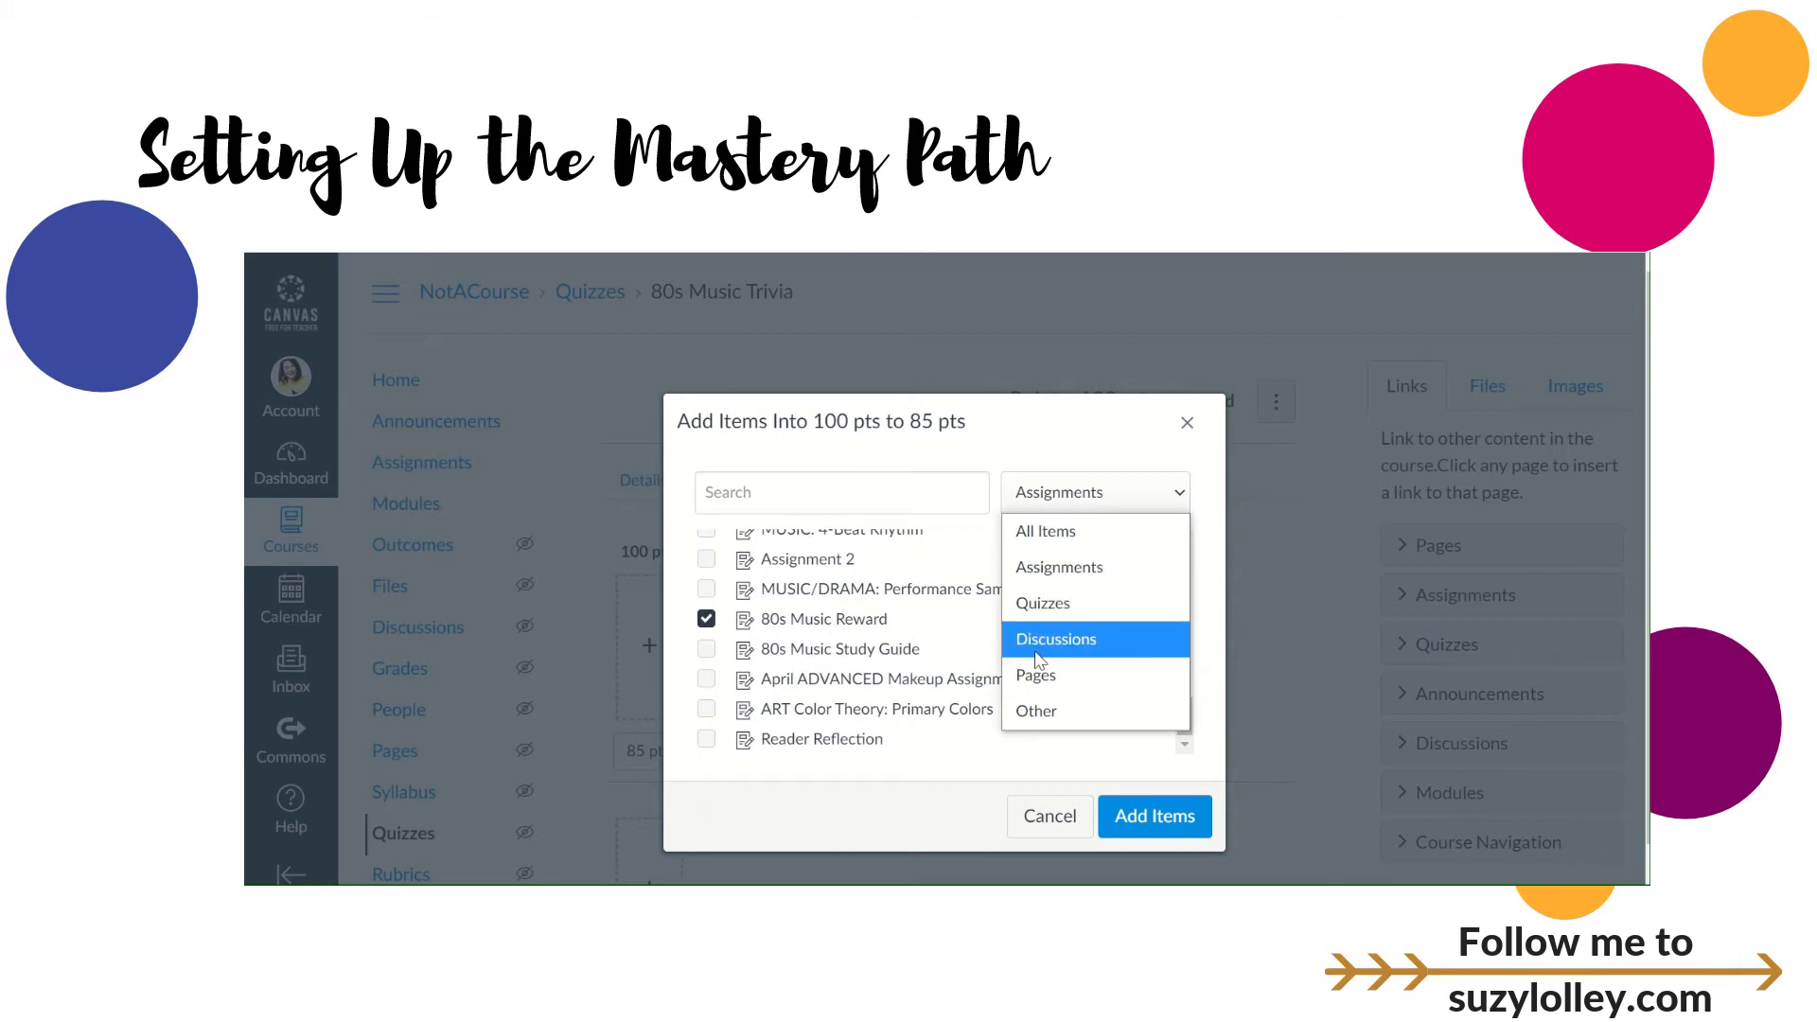
pyautogui.click(1026, 600)
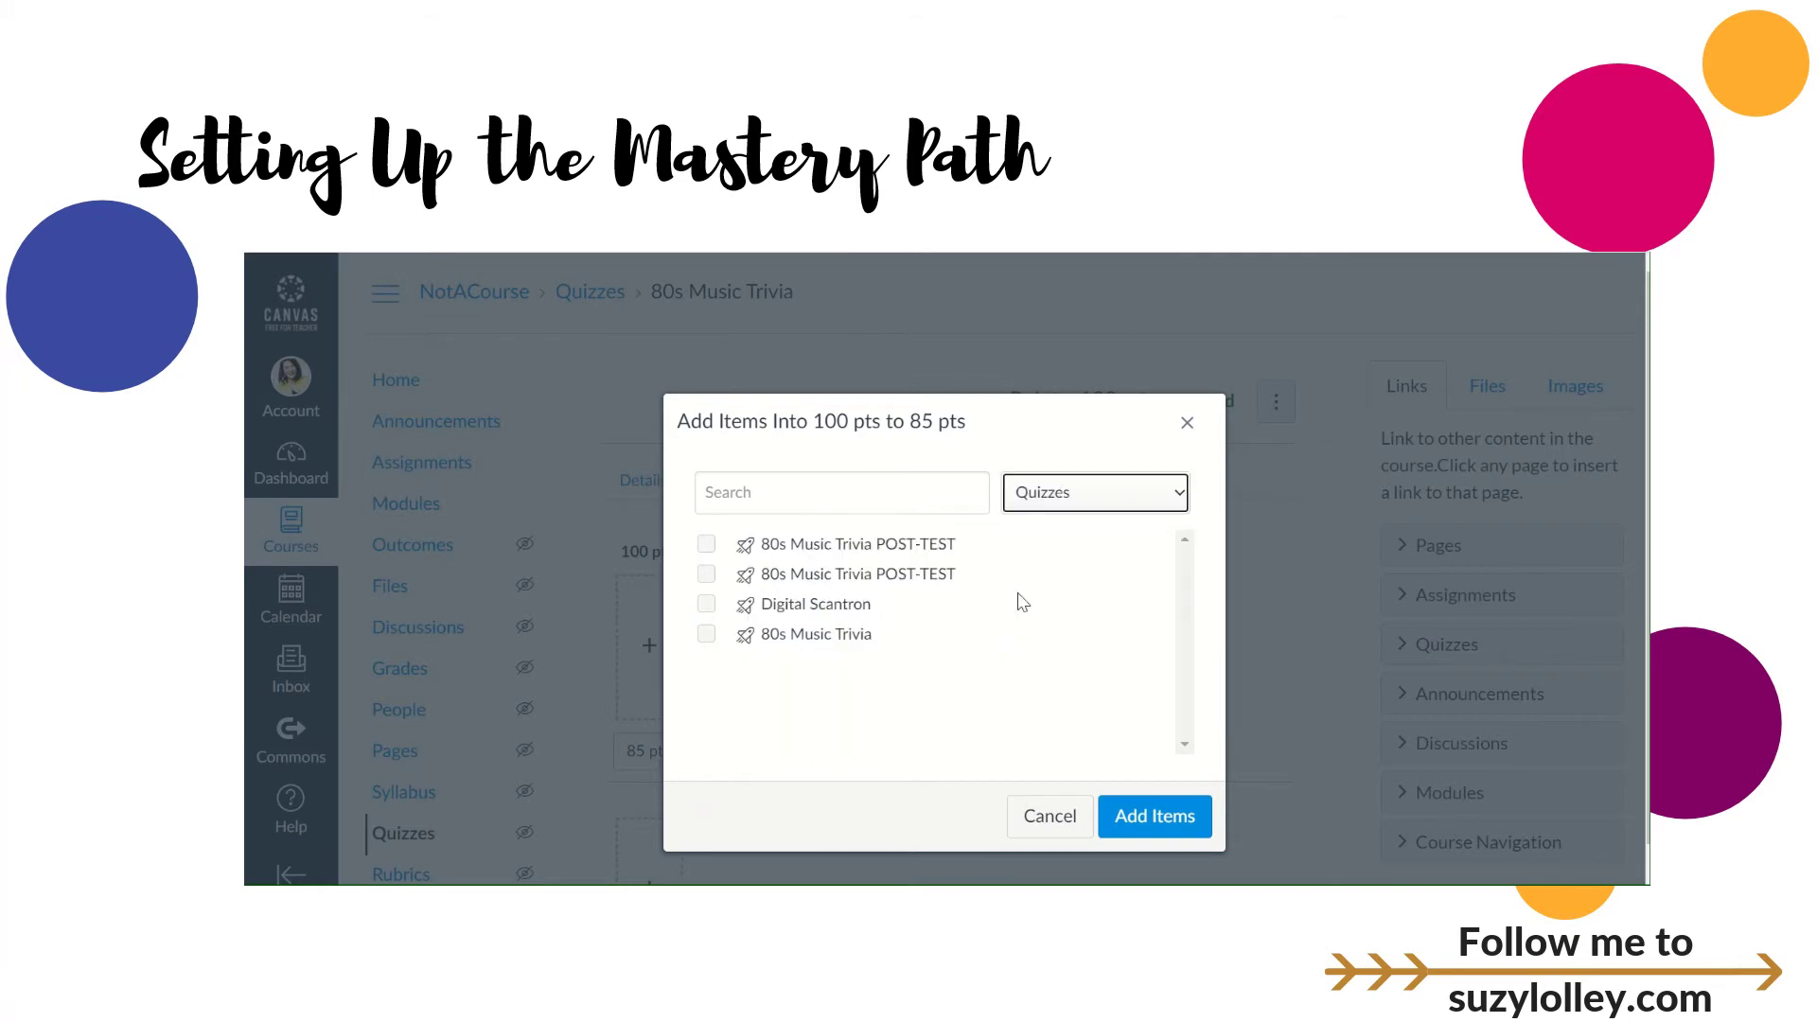
pyautogui.click(706, 546)
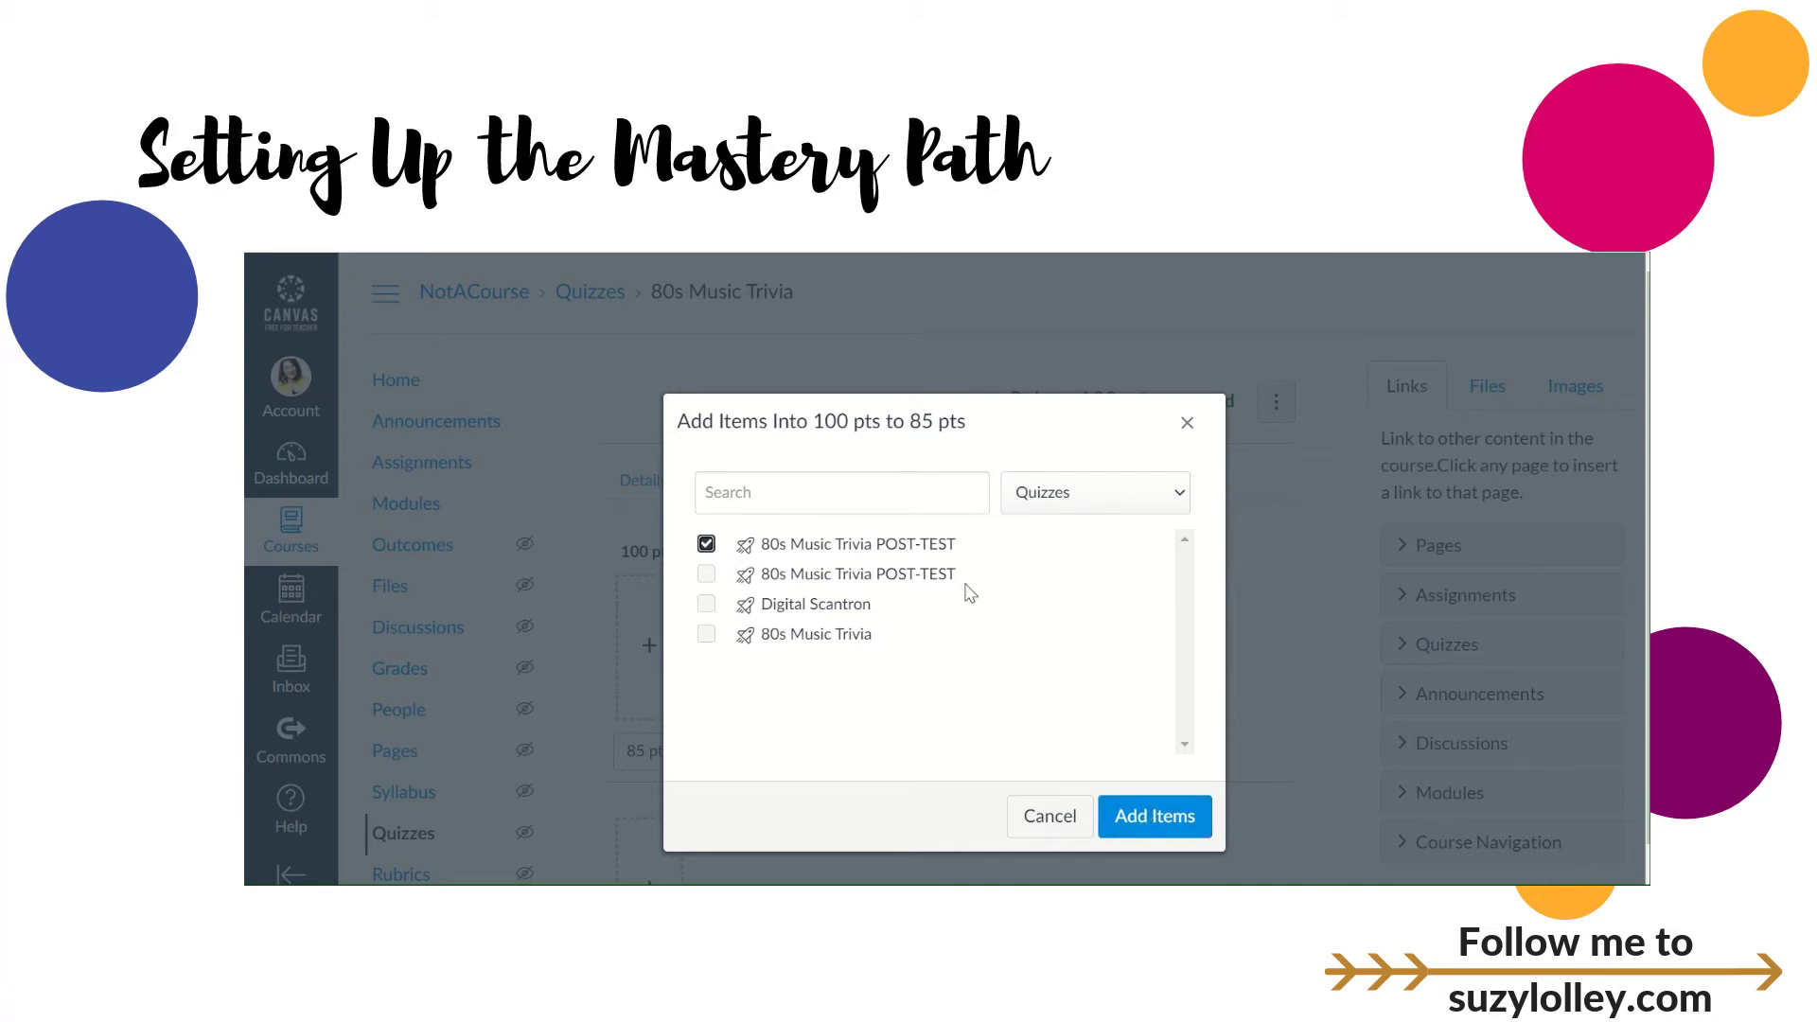
pyautogui.click(1148, 829)
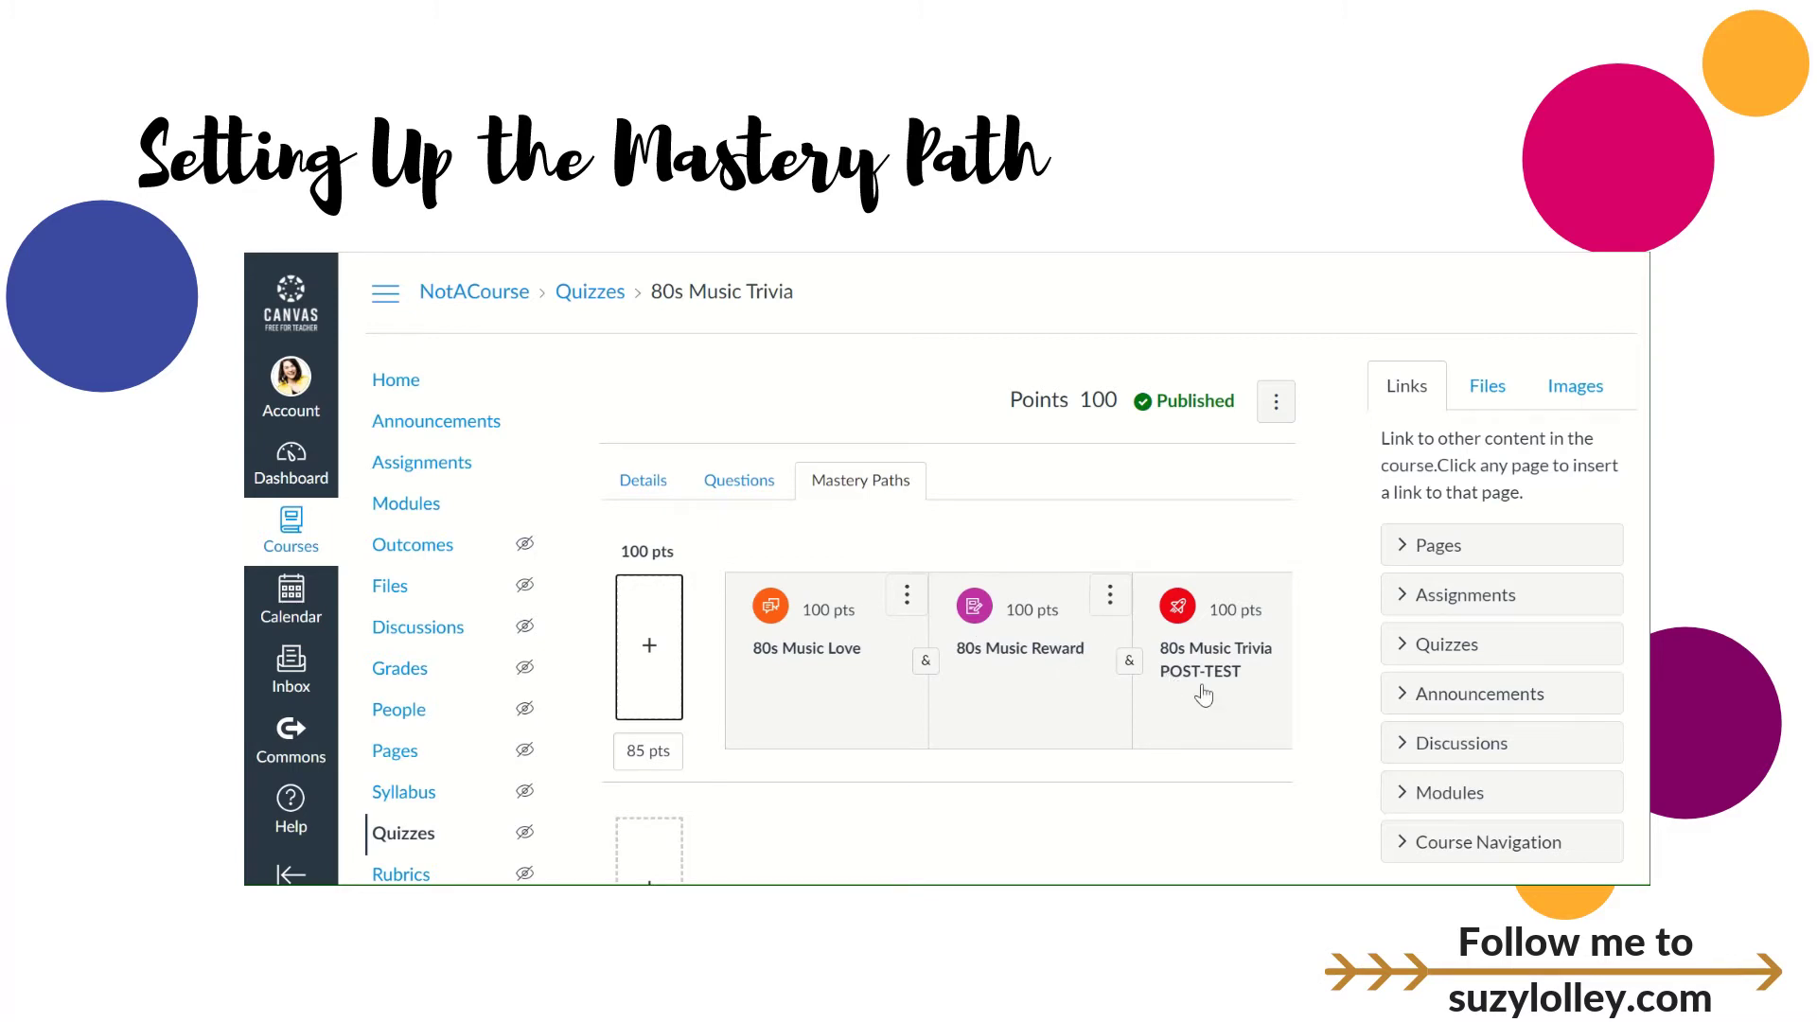
pyautogui.scroll(-1, 1052, 676)
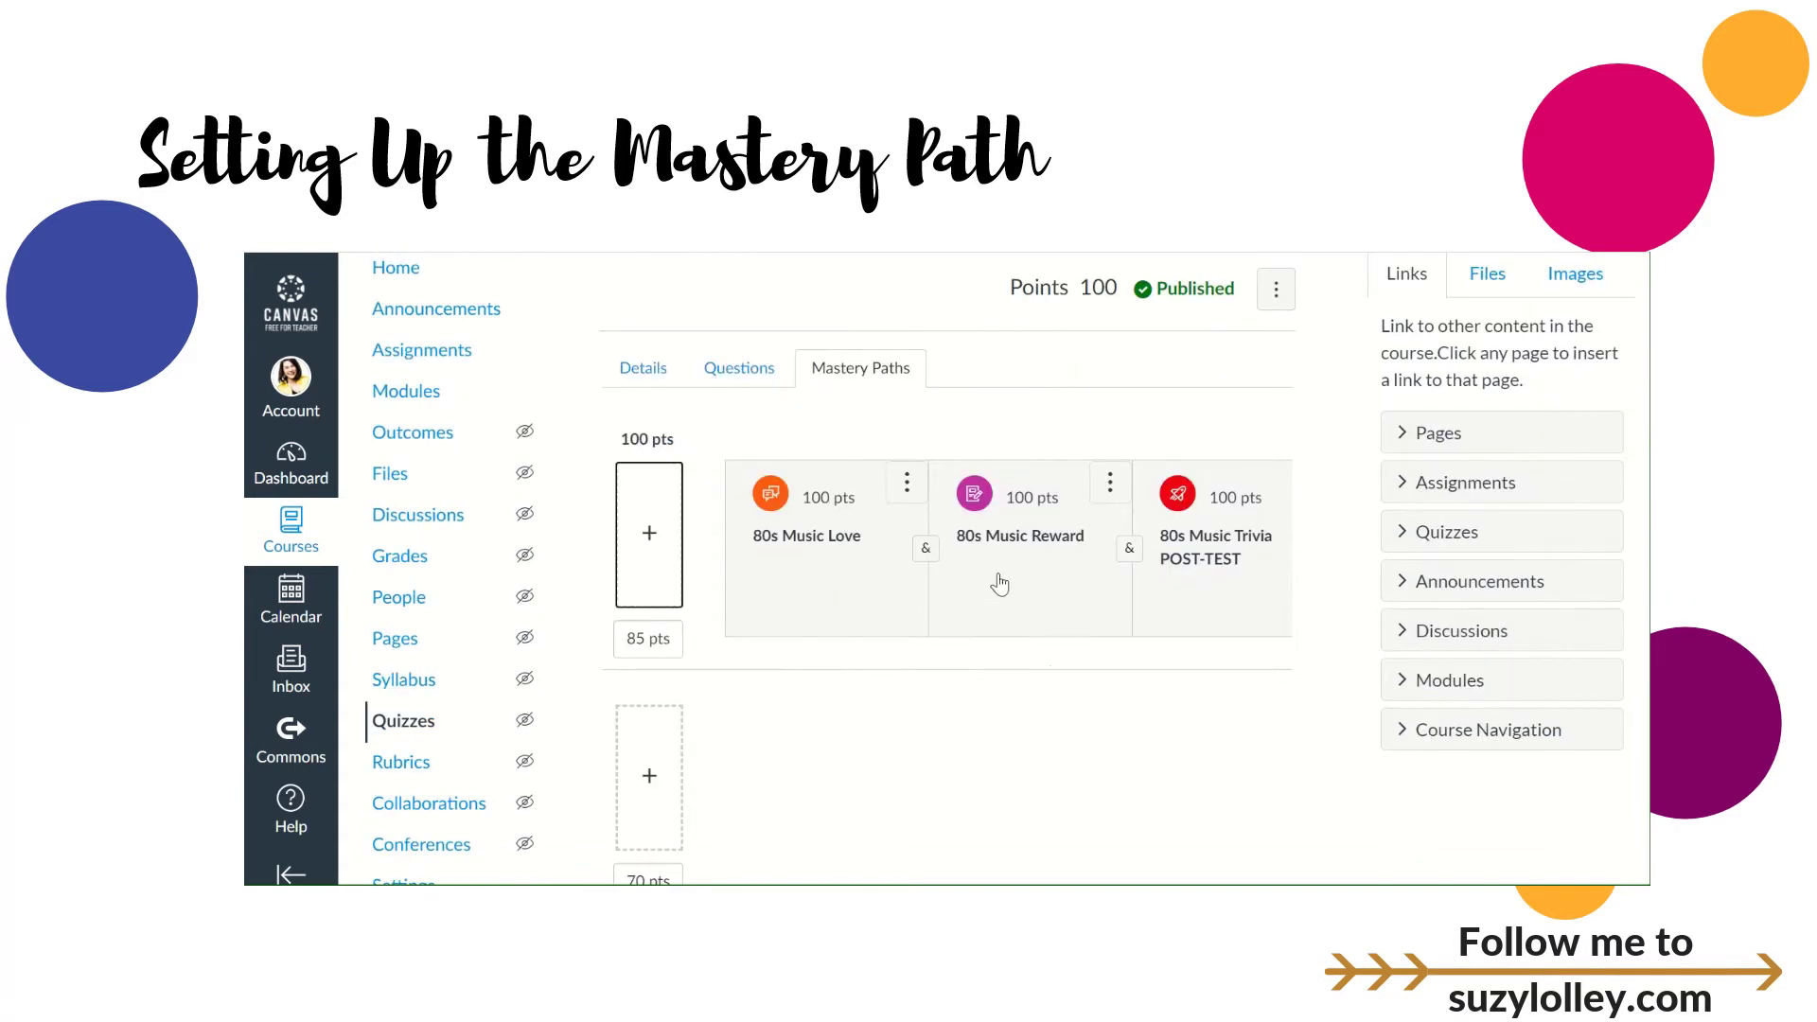
pyautogui.click(926, 547)
pyautogui.click(958, 551)
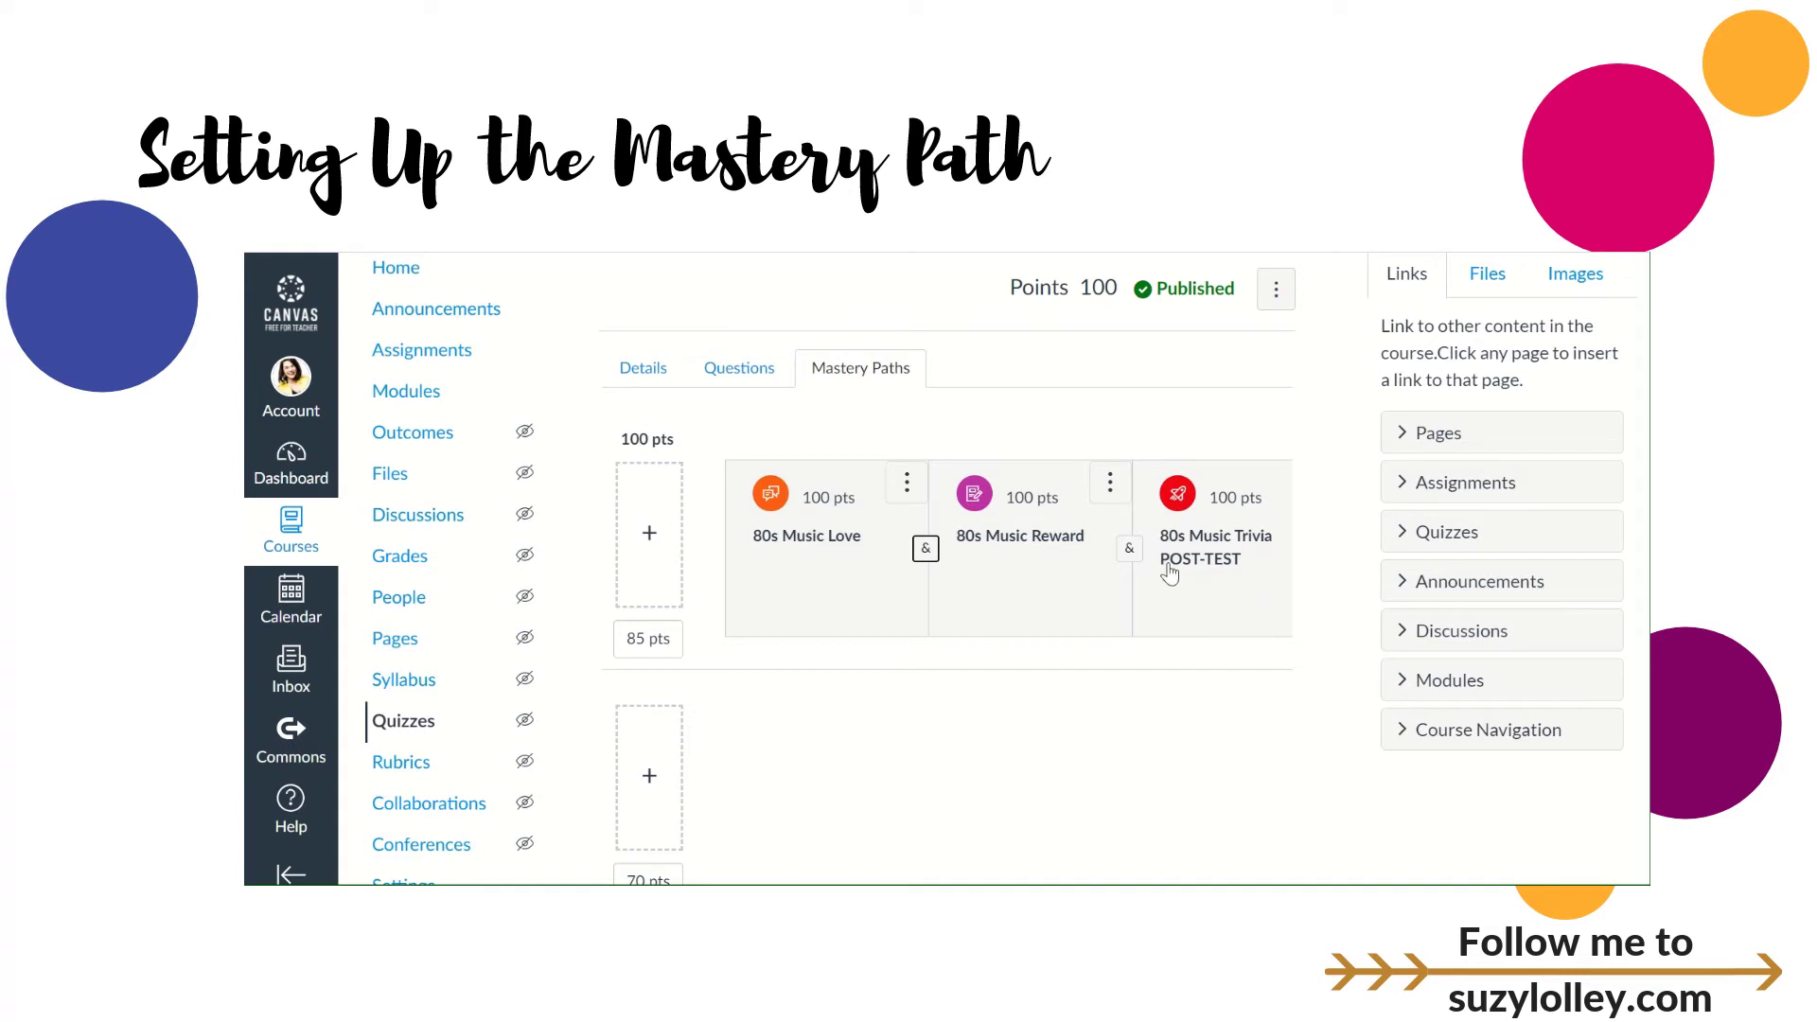
# - Review the items assigned to all three score ranges and save the quiz with its mastery paths
pyautogui.scroll(-1, 1017, 633)
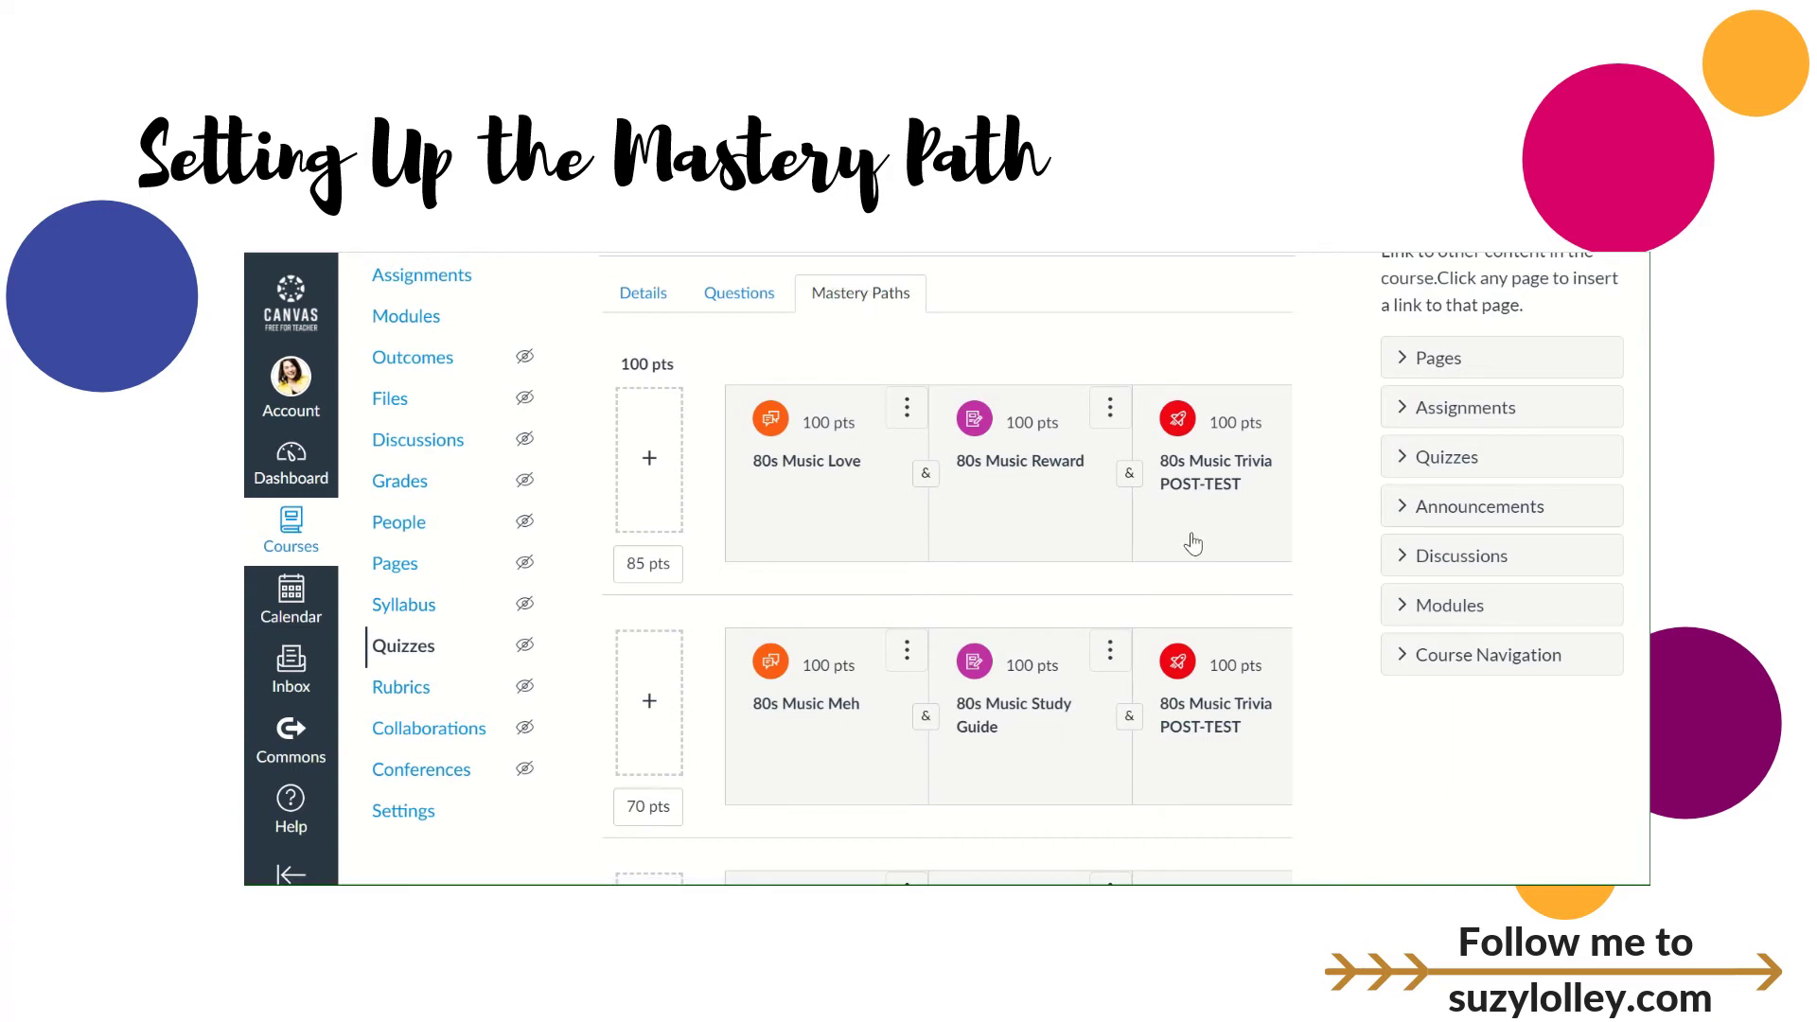
pyautogui.scroll(-1, 1017, 612)
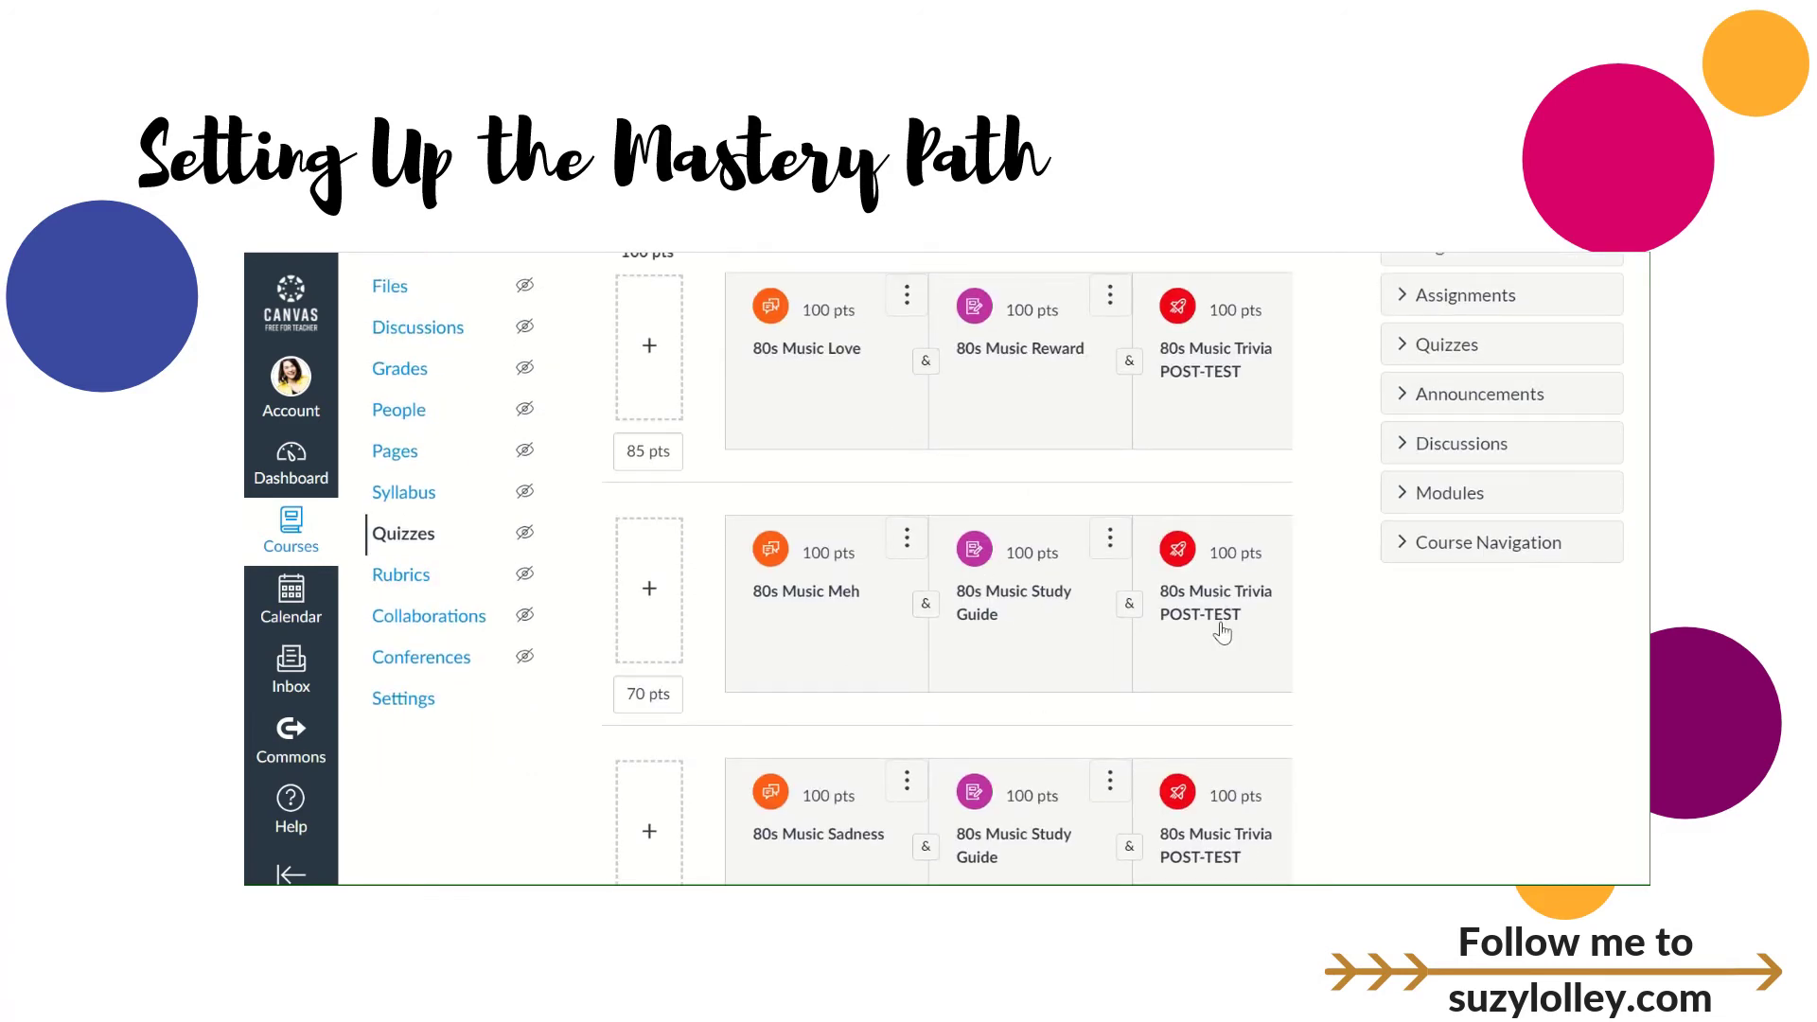
pyautogui.scroll(-2, 1088, 620)
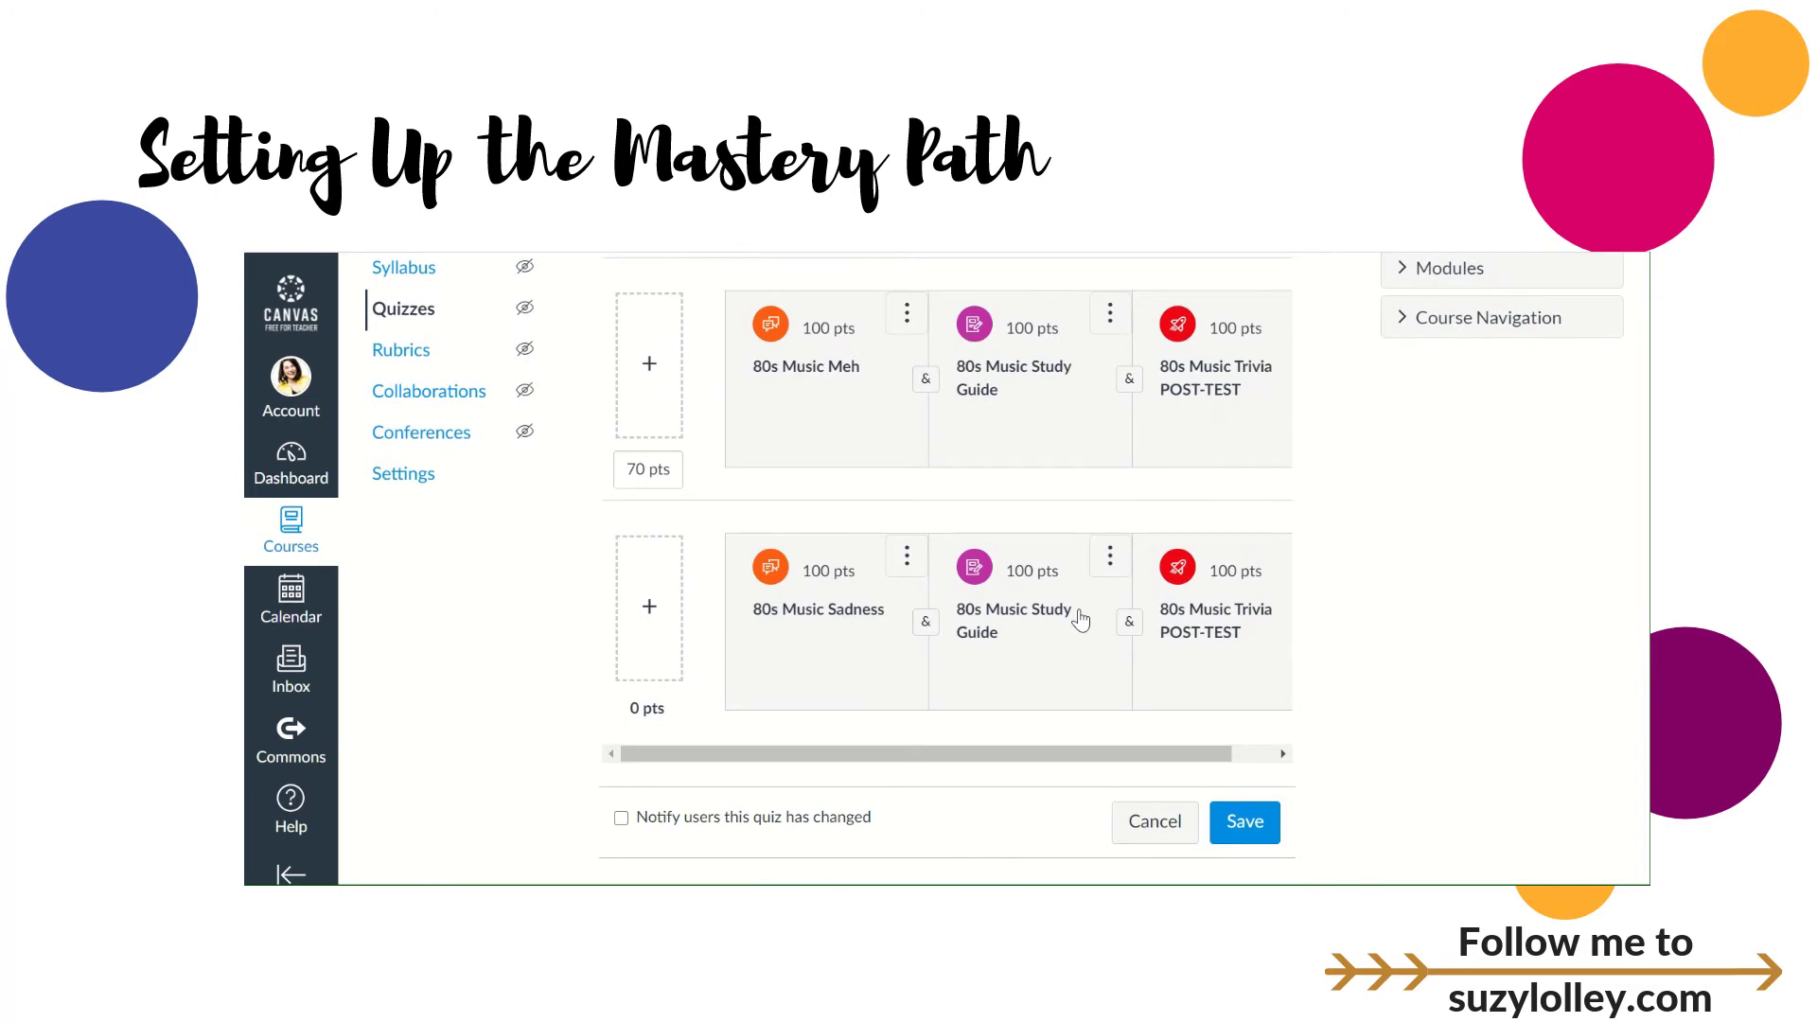
pyautogui.scroll(3, 1081, 620)
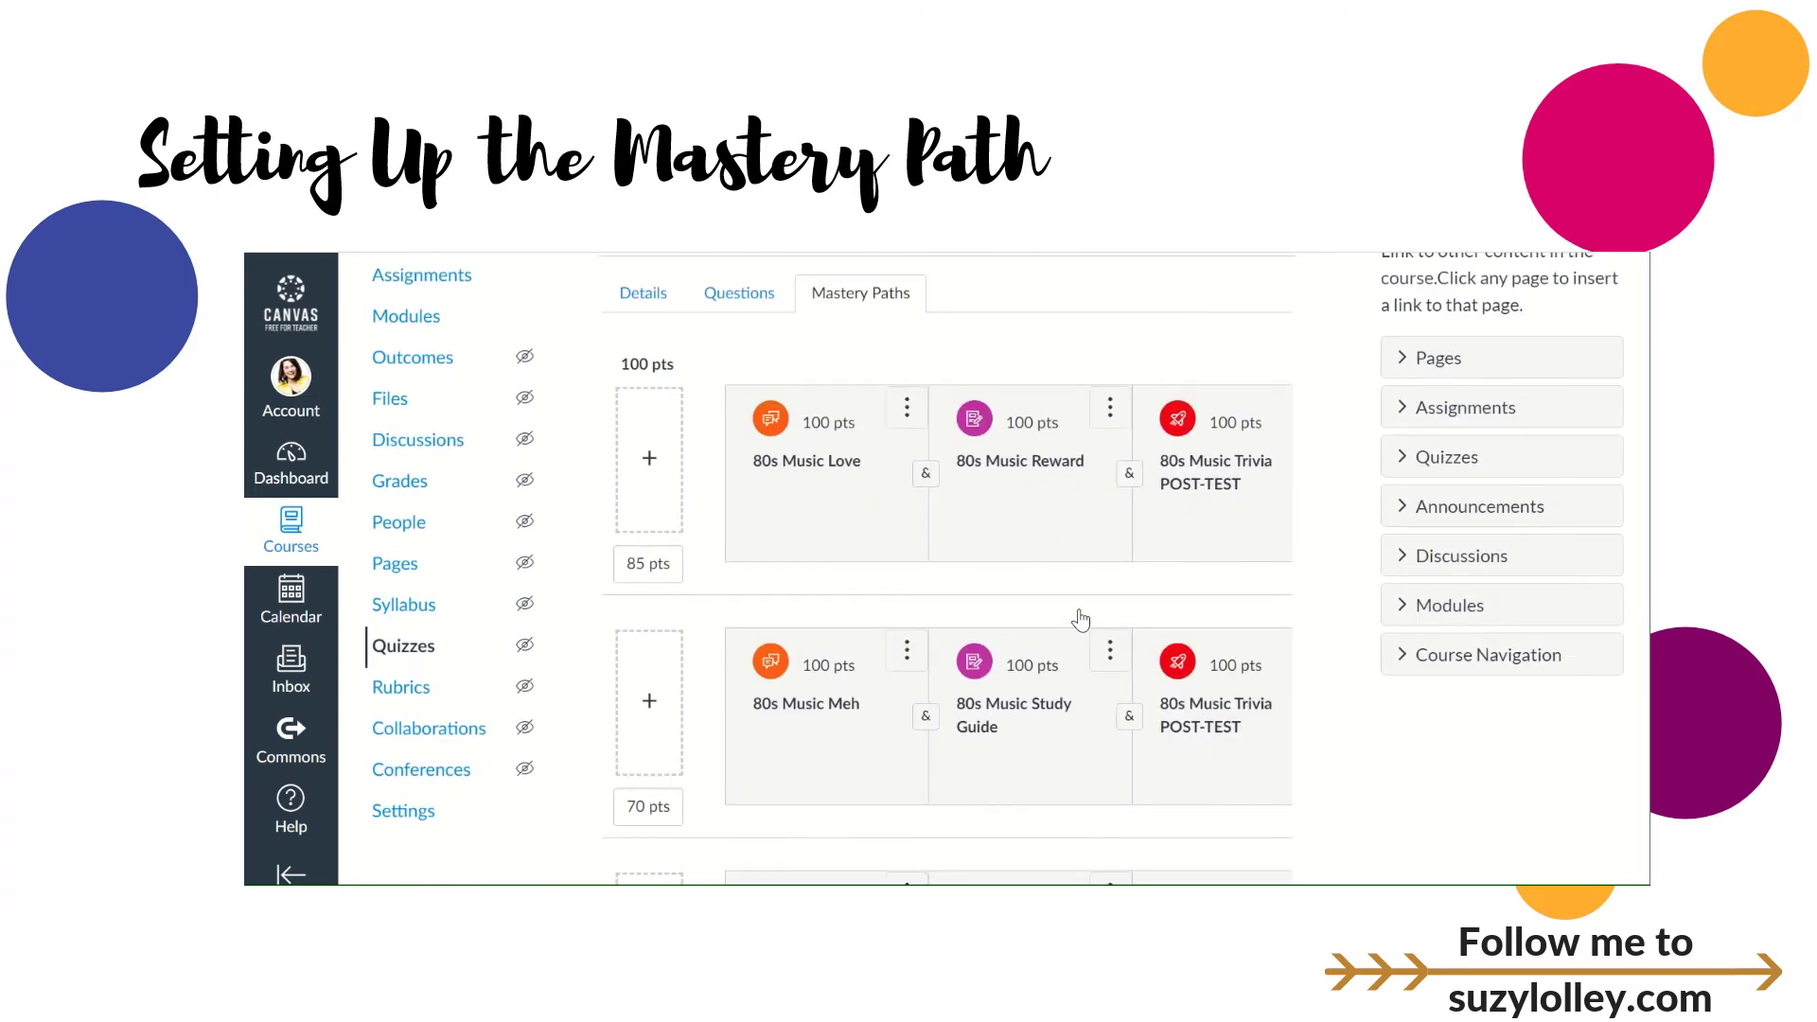
pyautogui.scroll(-2, 1081, 620)
pyautogui.scroll(1, 851, 511)
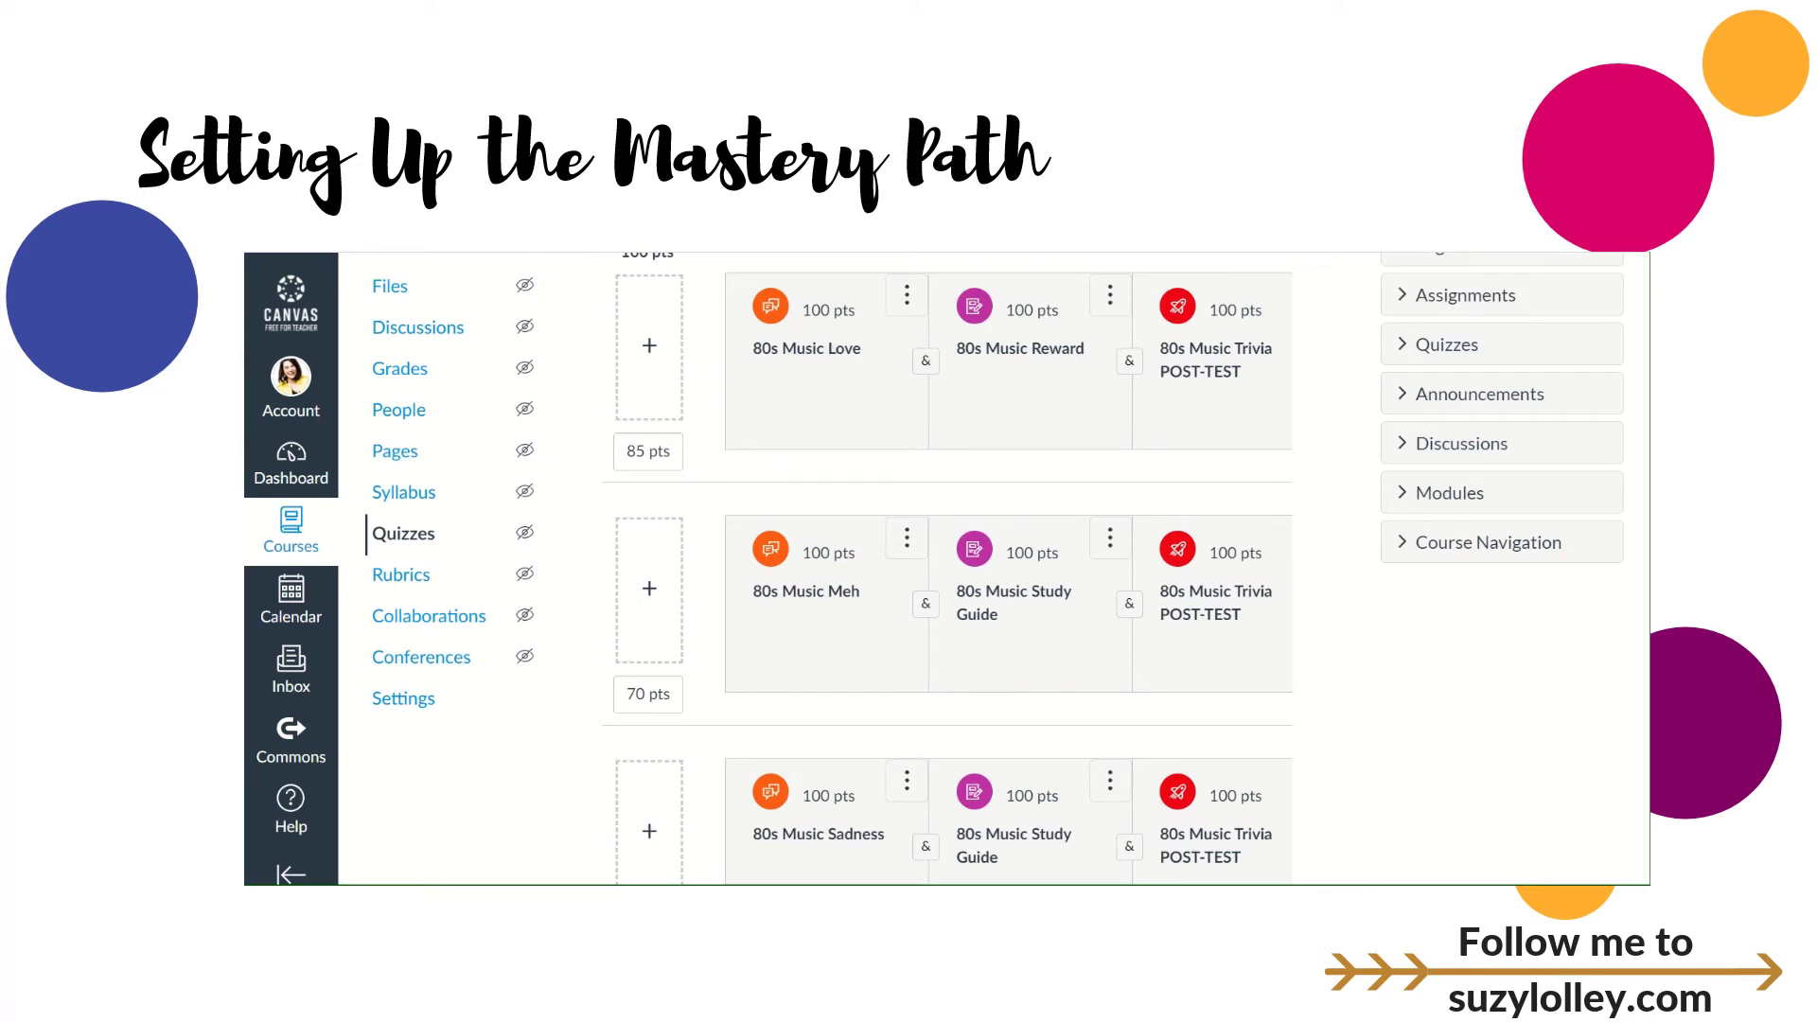
pyautogui.scroll(-2, 1087, 678)
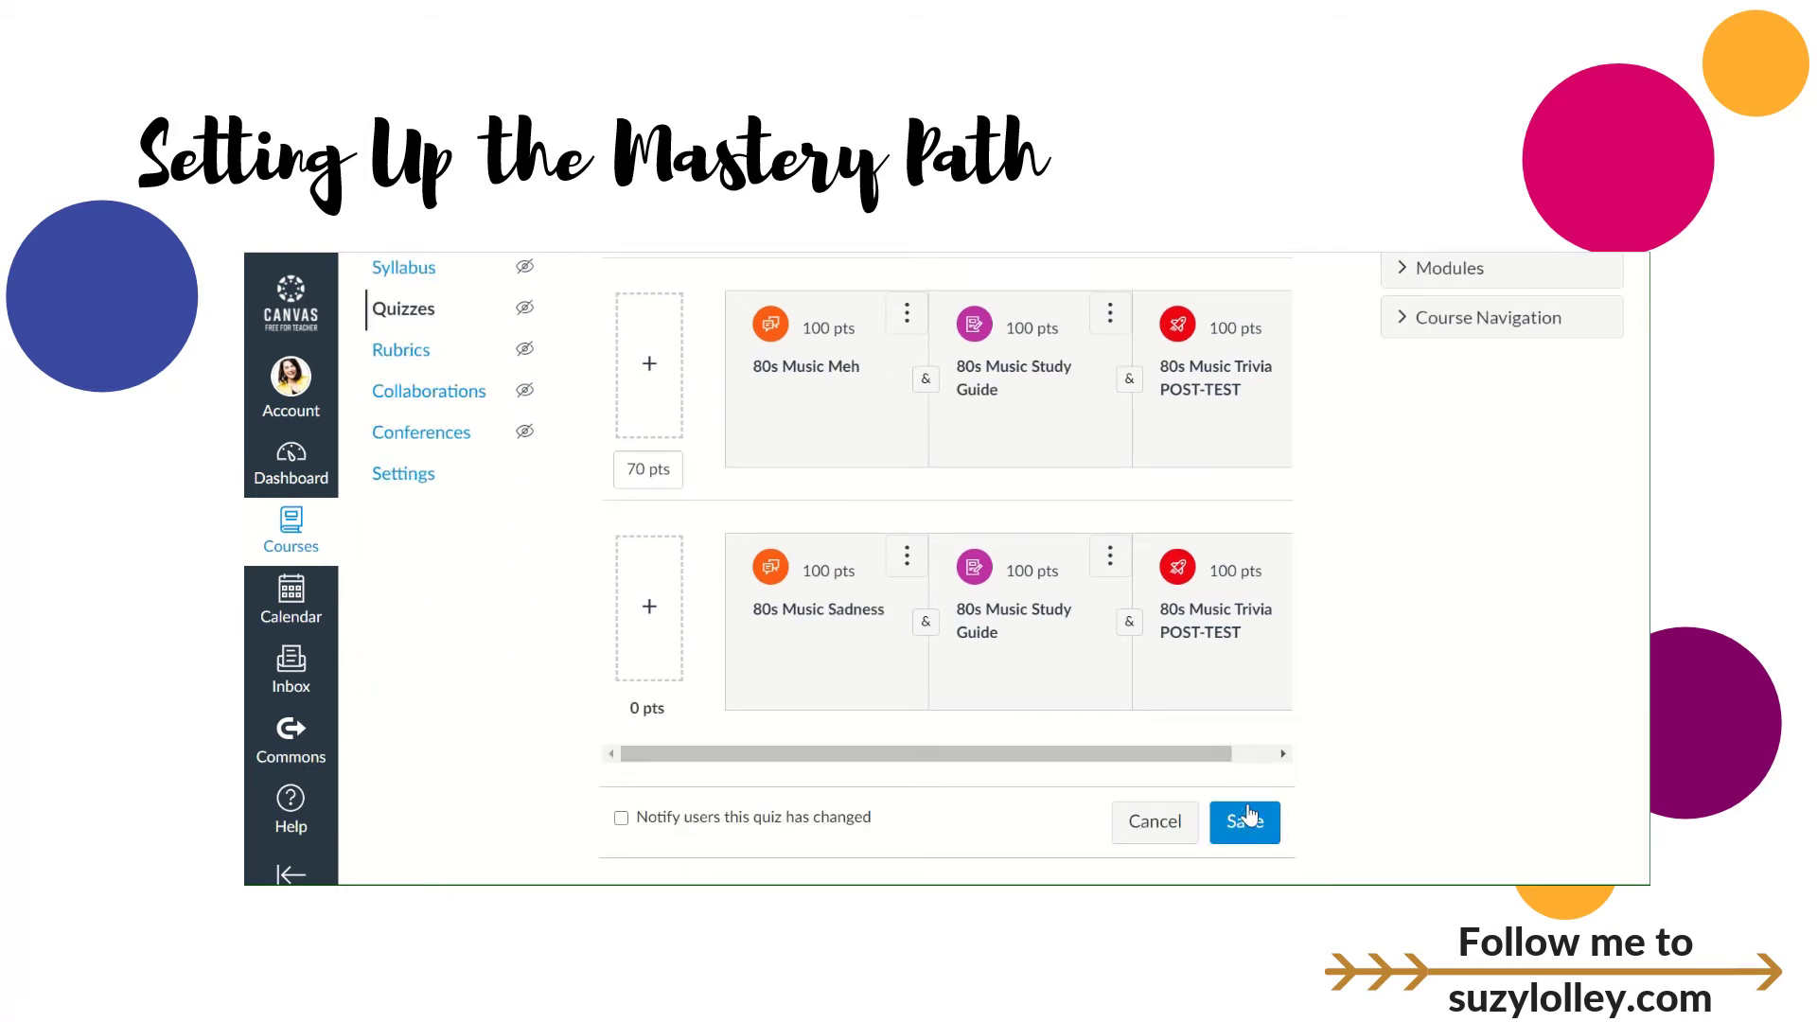
pyautogui.scroll(3, 1302, 693)
pyautogui.scroll(-3, 1304, 695)
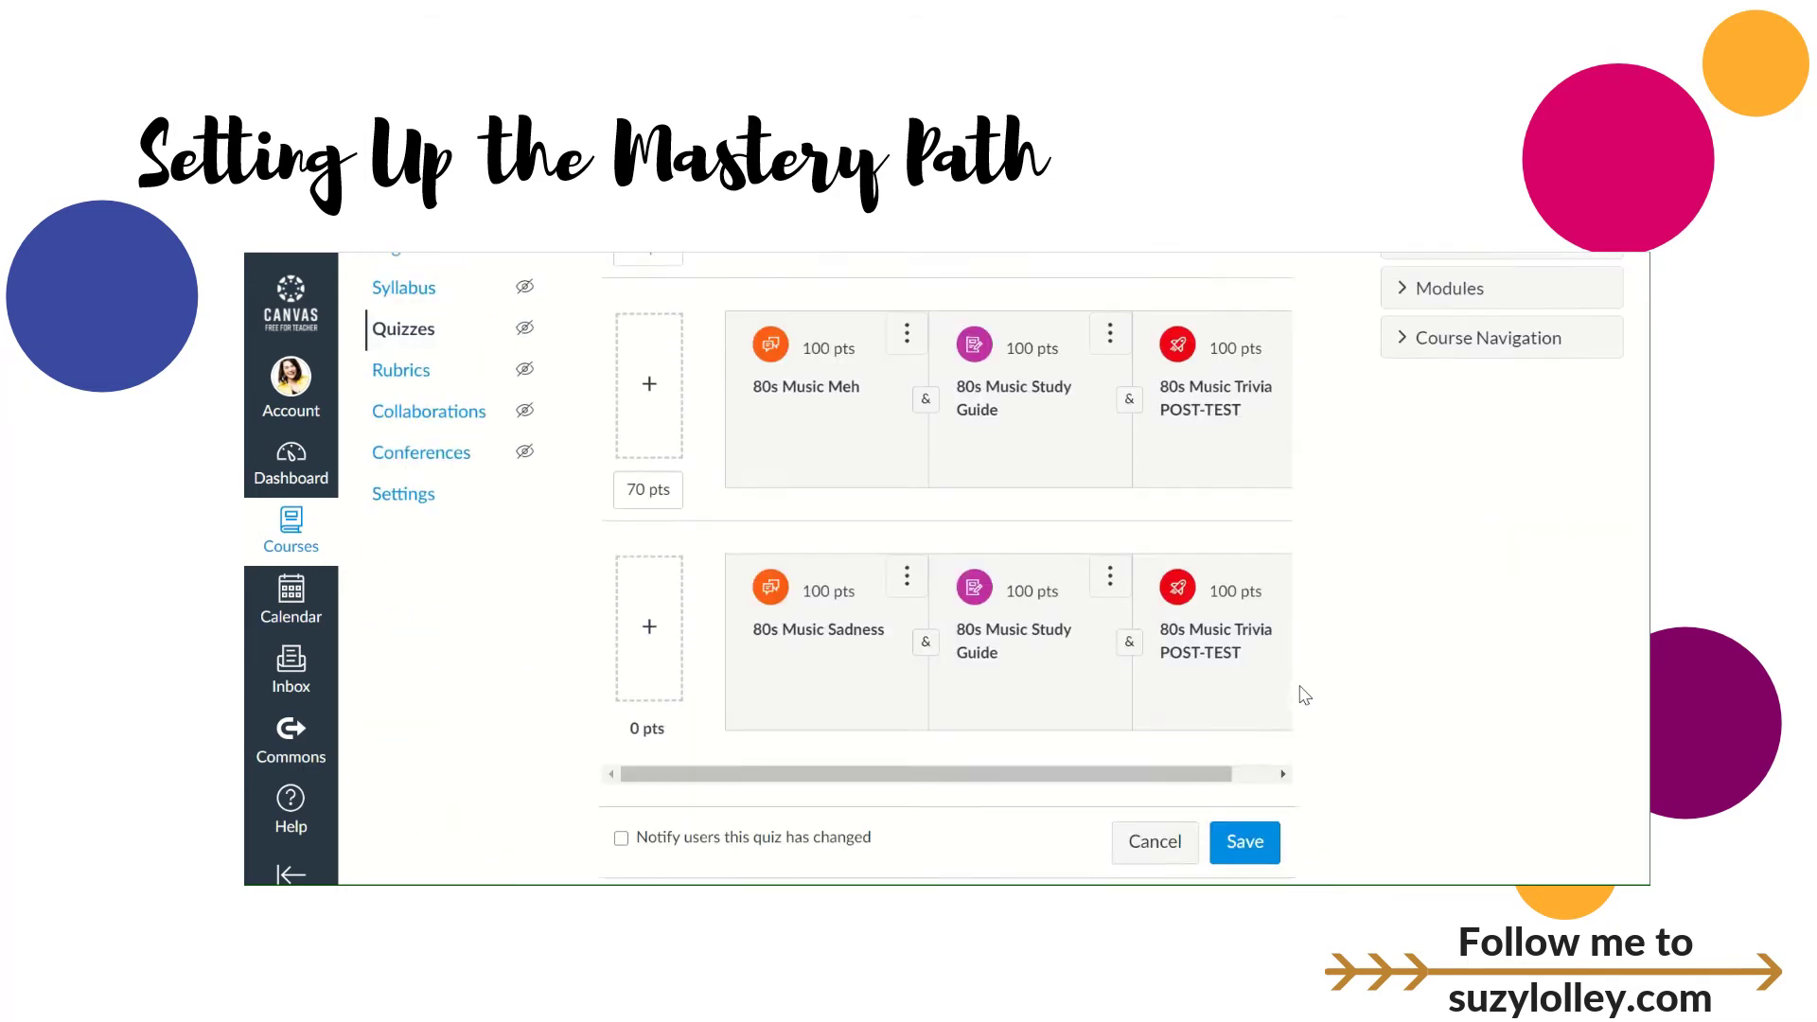
pyautogui.click(1245, 822)
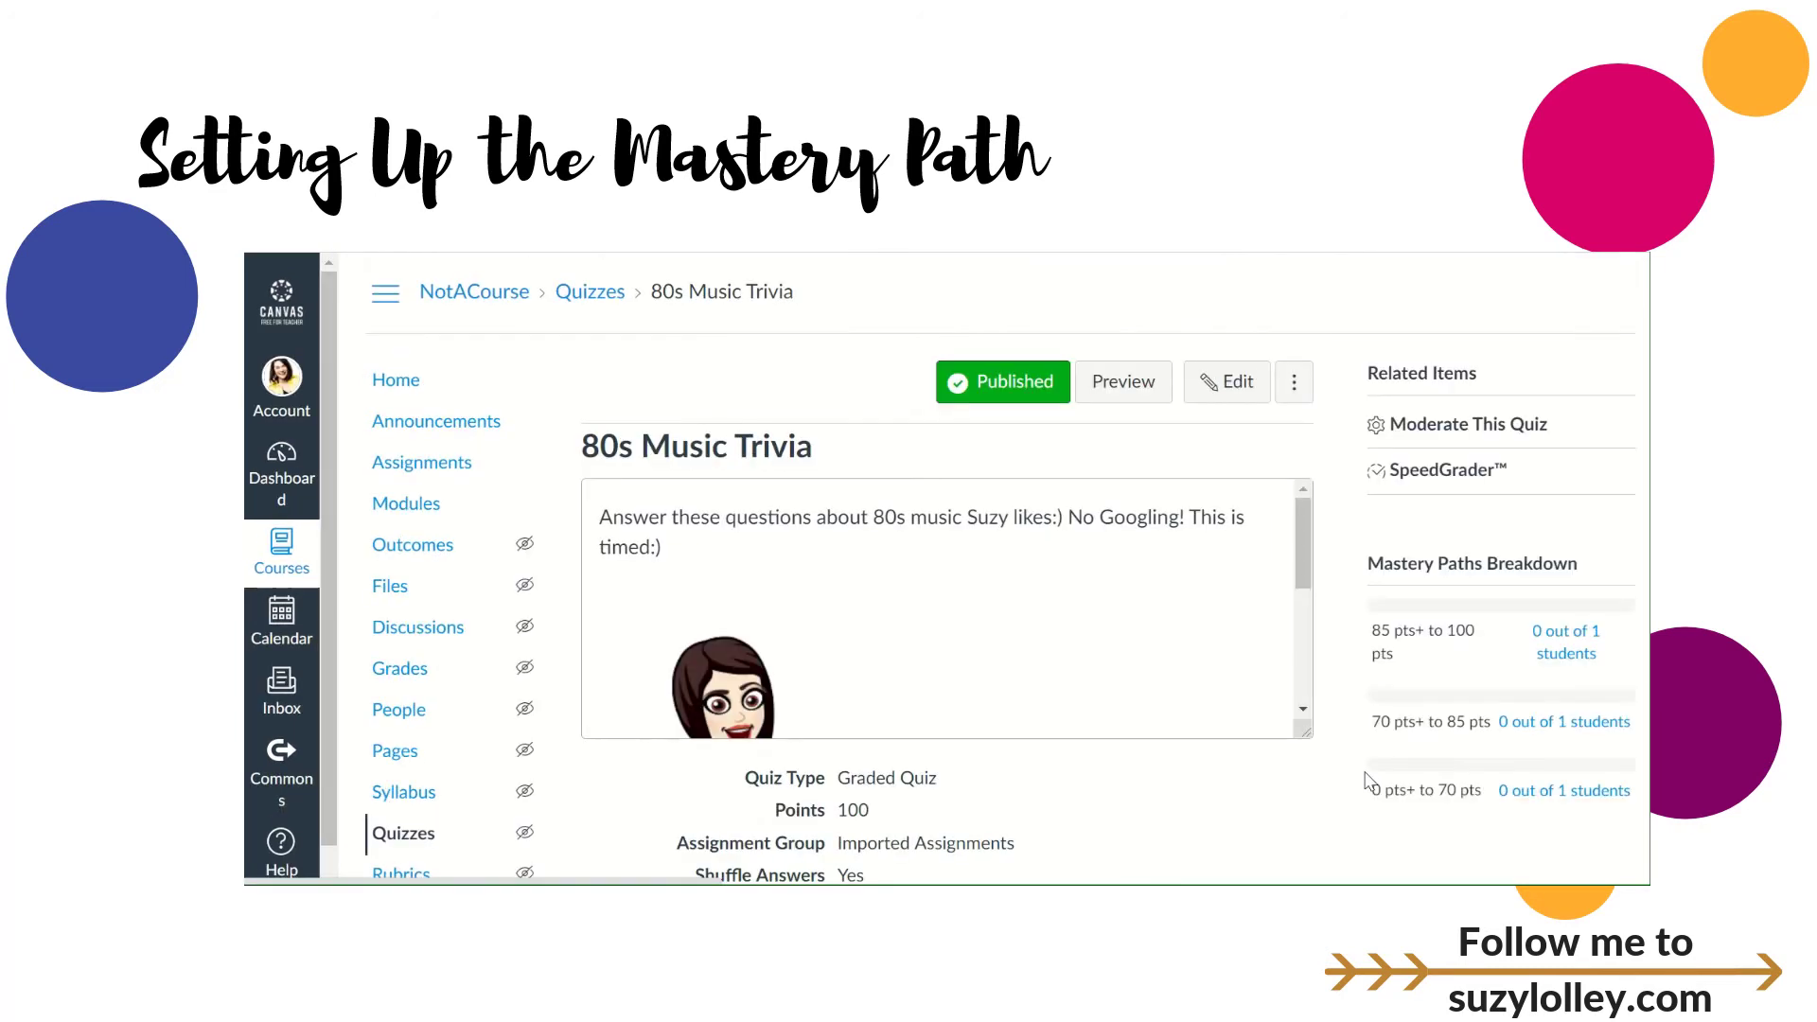
# - Go to the course modules and examine the score range labels on the items in the Sample Mastery Path module
pyautogui.click(421, 500)
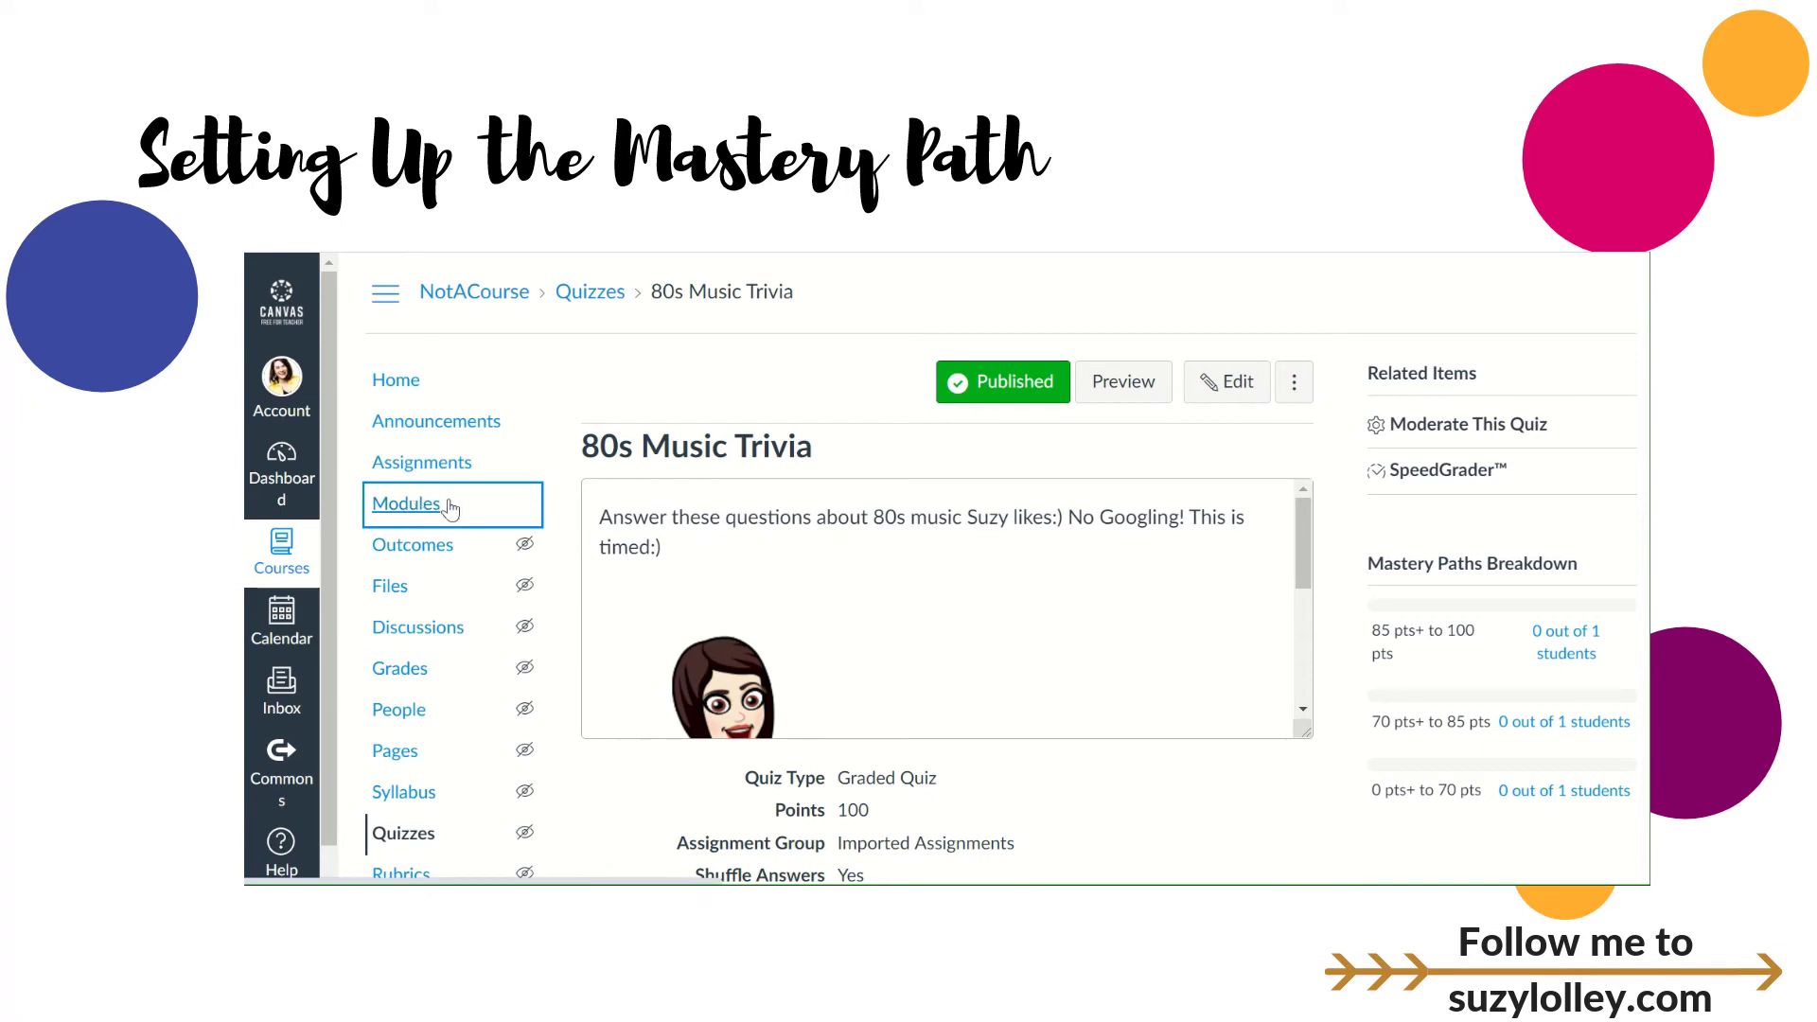
pyautogui.scroll(-3, 940, 539)
pyautogui.scroll(-1, 941, 541)
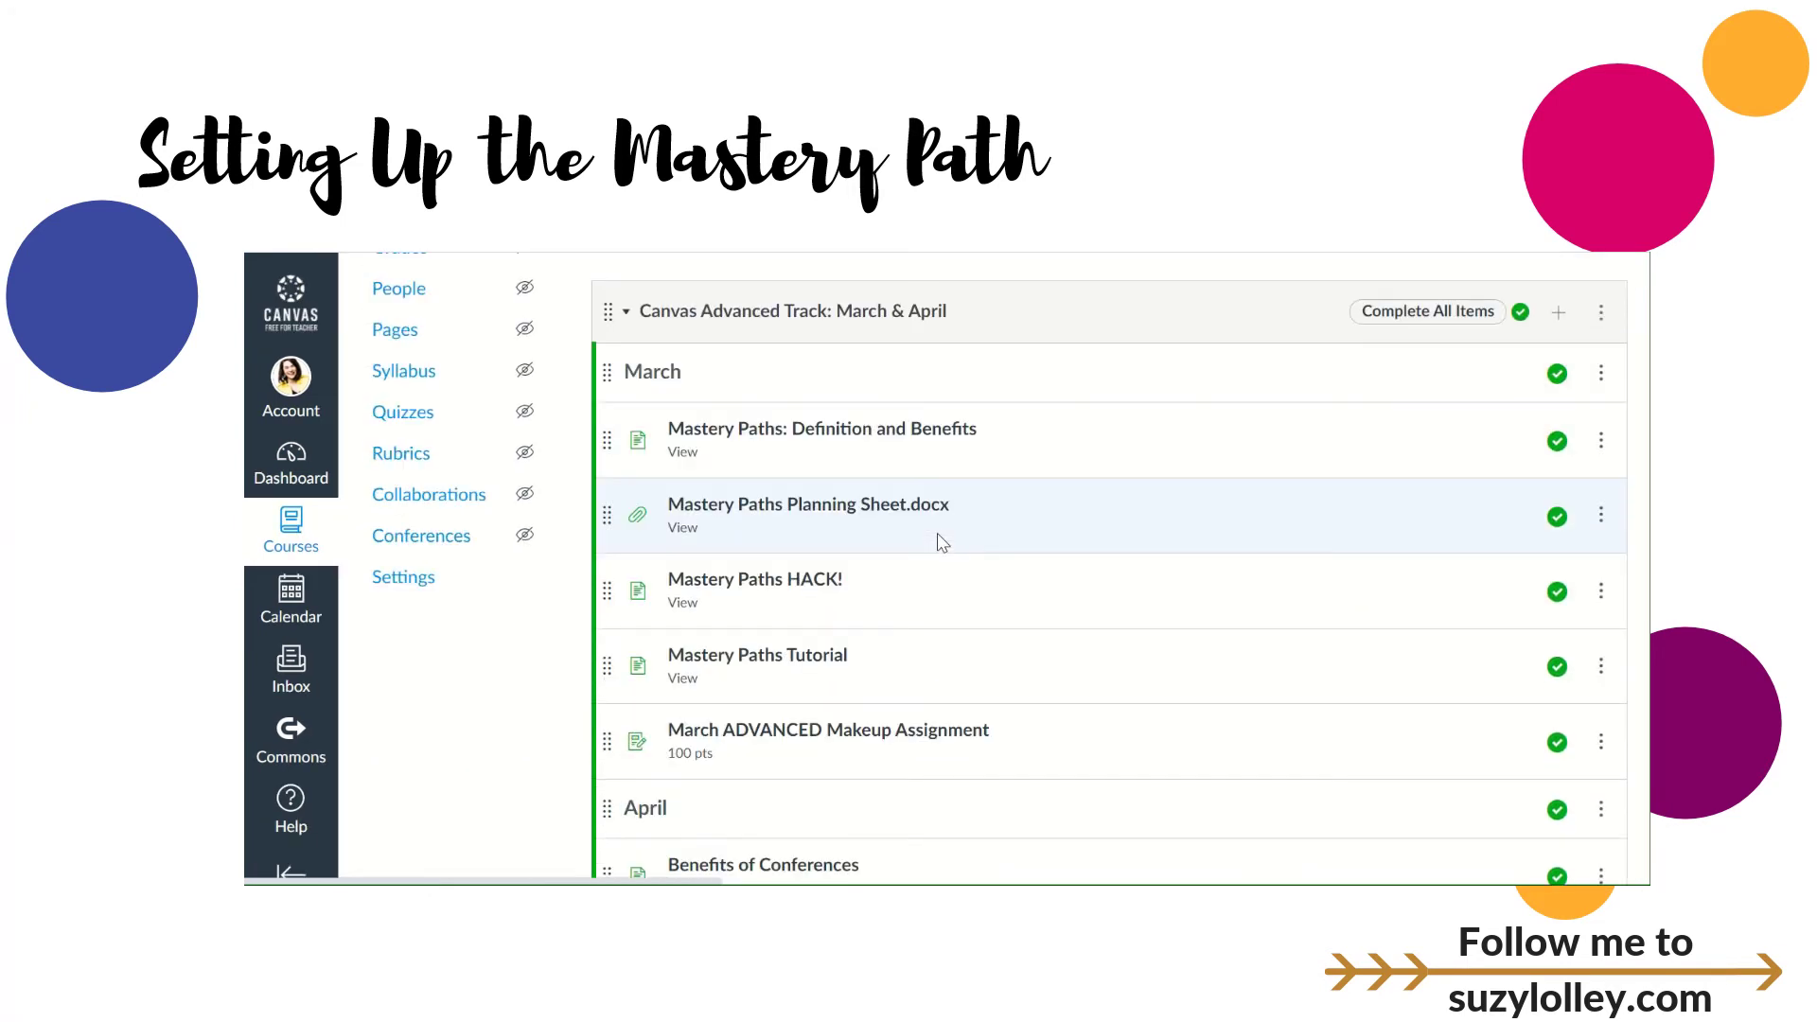
pyautogui.scroll(-6, 942, 541)
pyautogui.scroll(-10, 941, 541)
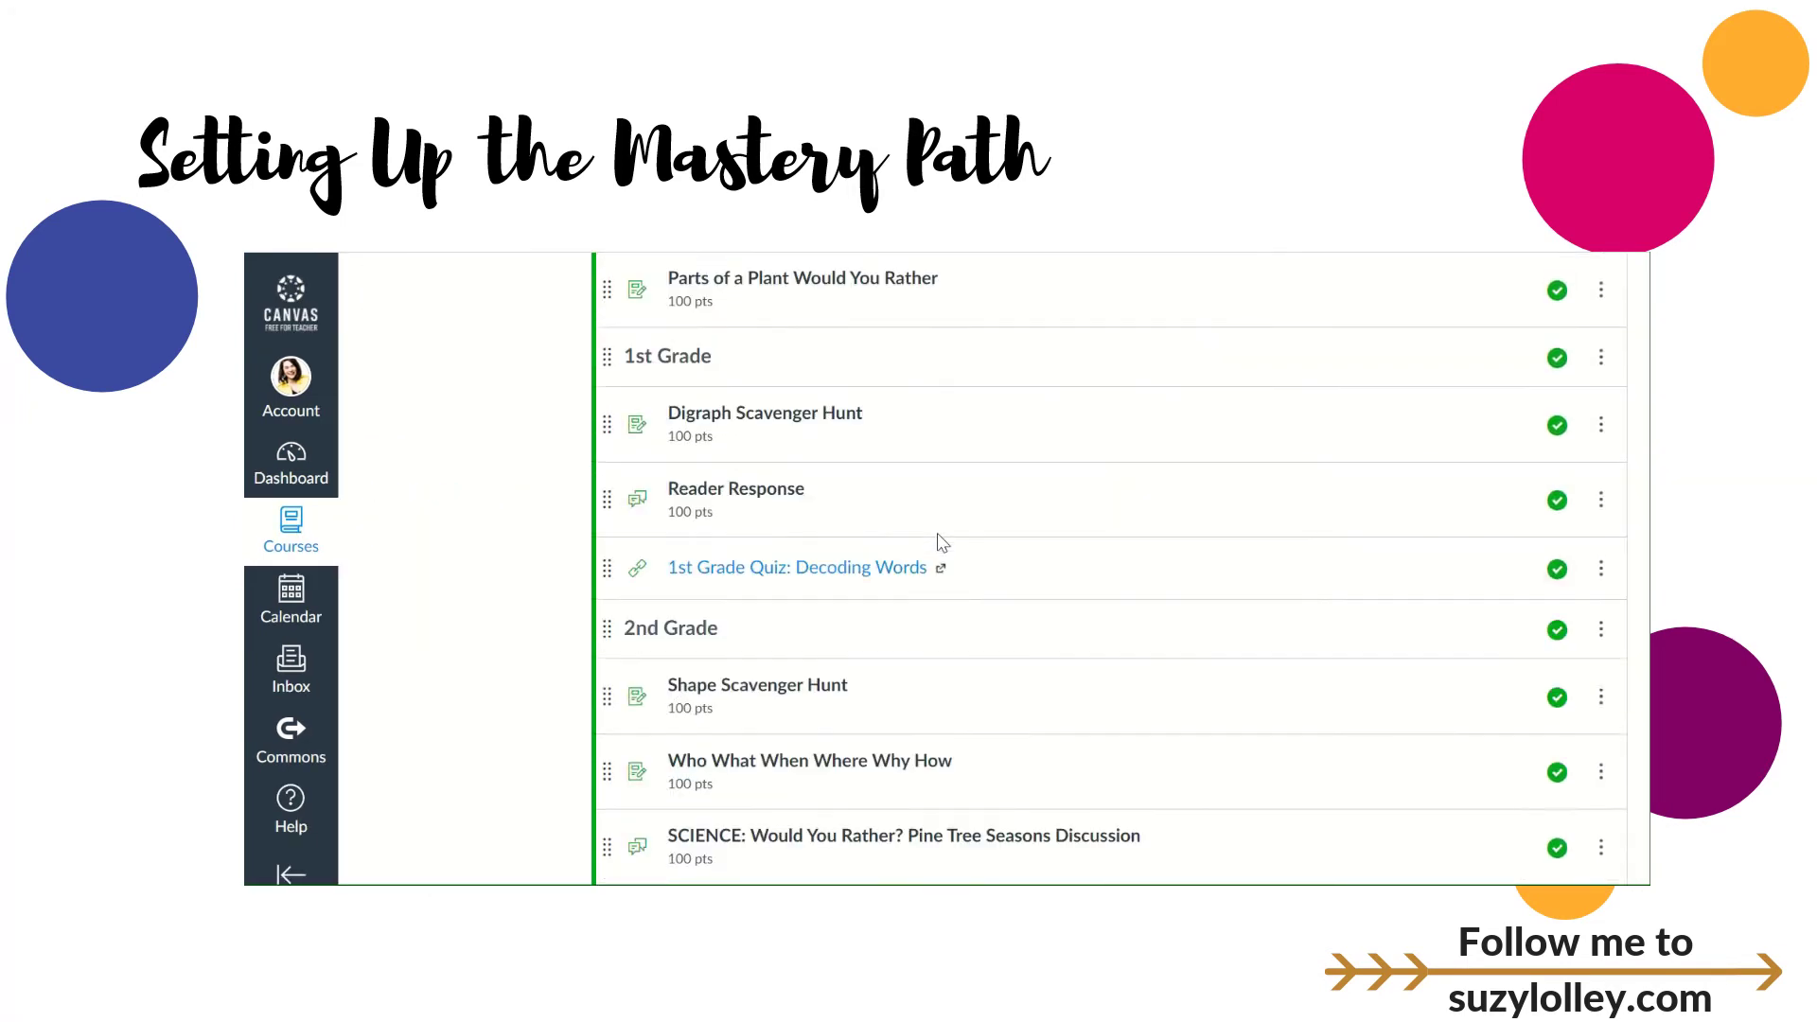
pyautogui.scroll(5, 939, 540)
pyautogui.scroll(-6, 938, 540)
pyautogui.scroll(10, 937, 541)
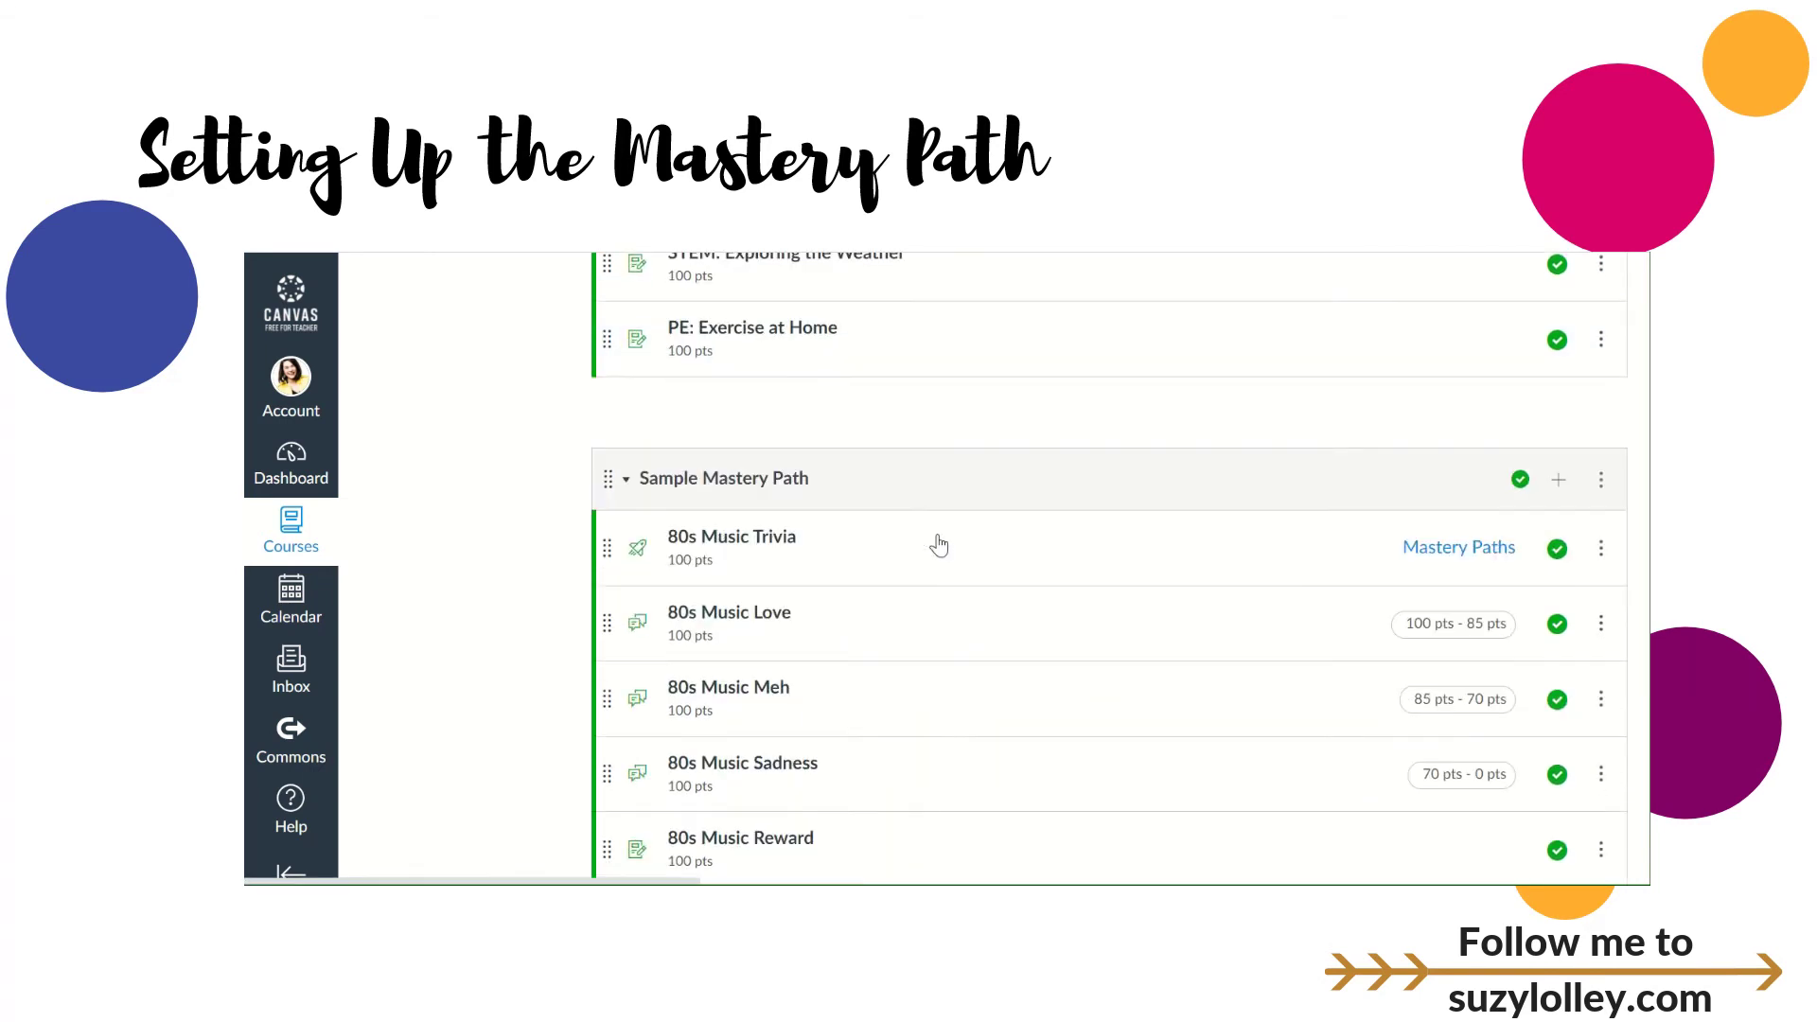
pyautogui.scroll(-2, 939, 539)
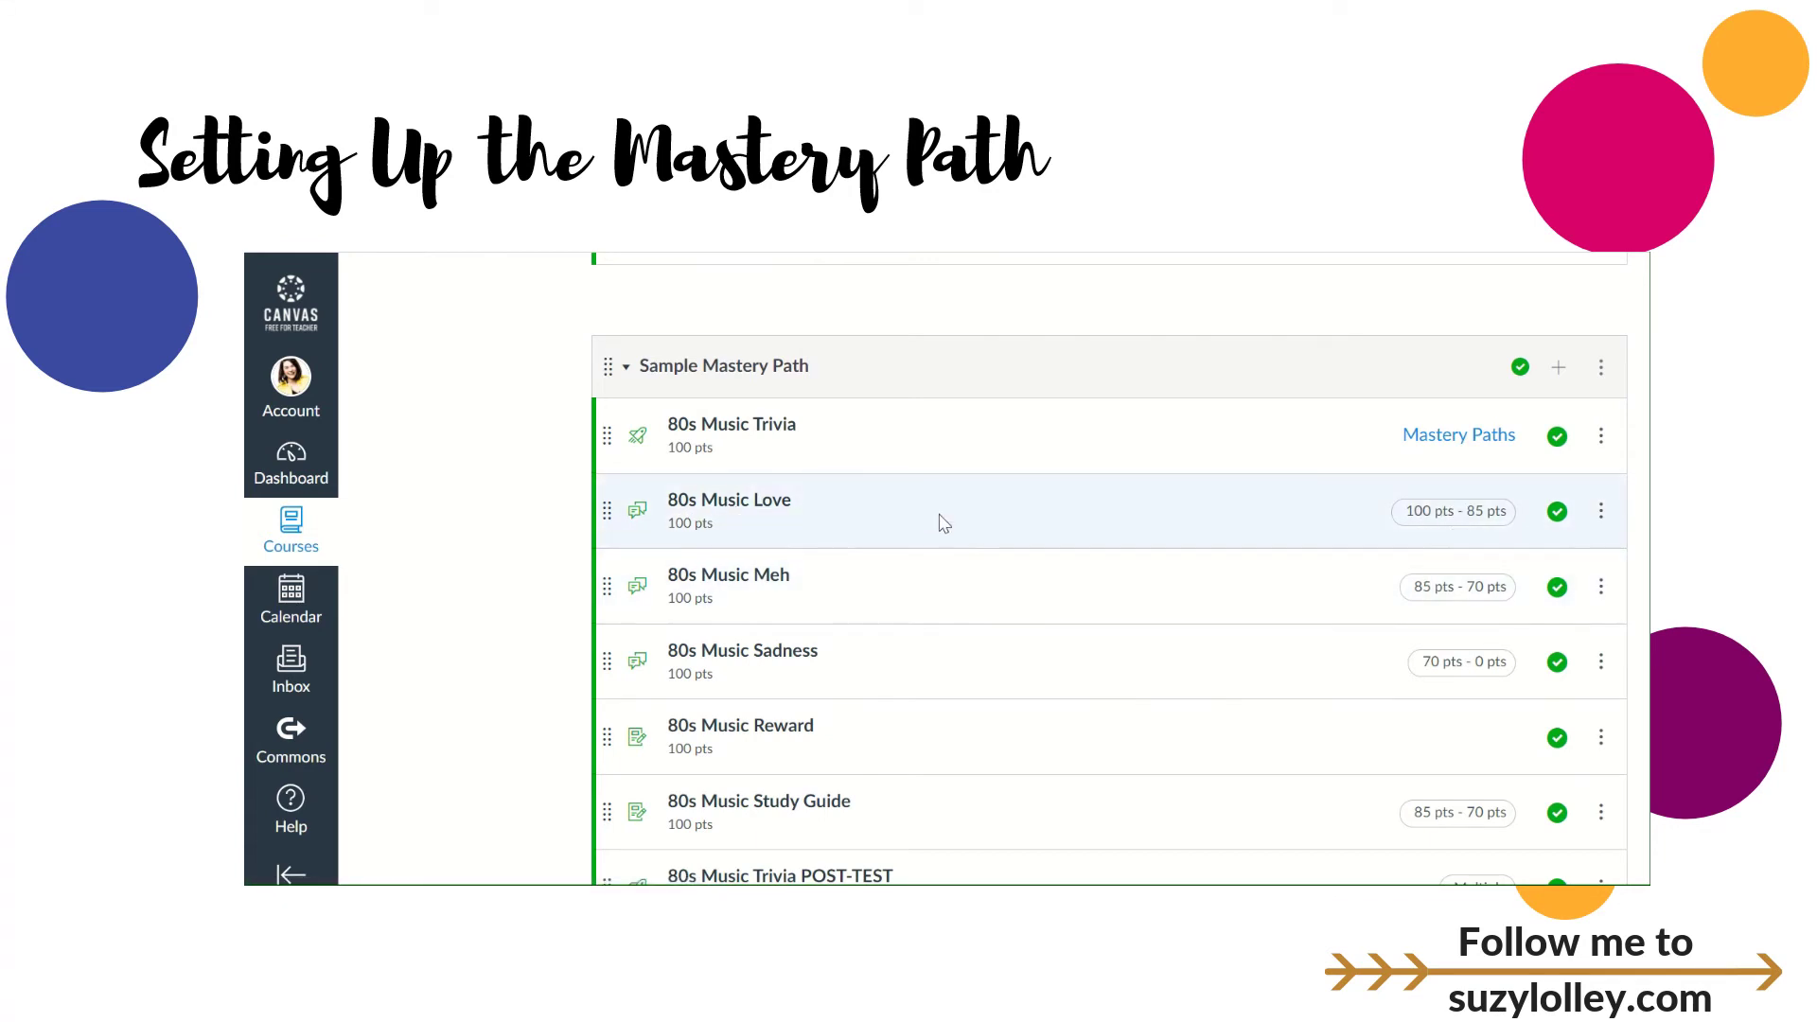
# - Open the 80s Music Reward assignment for editing and check who it is assigned to
pyautogui.click(764, 726)
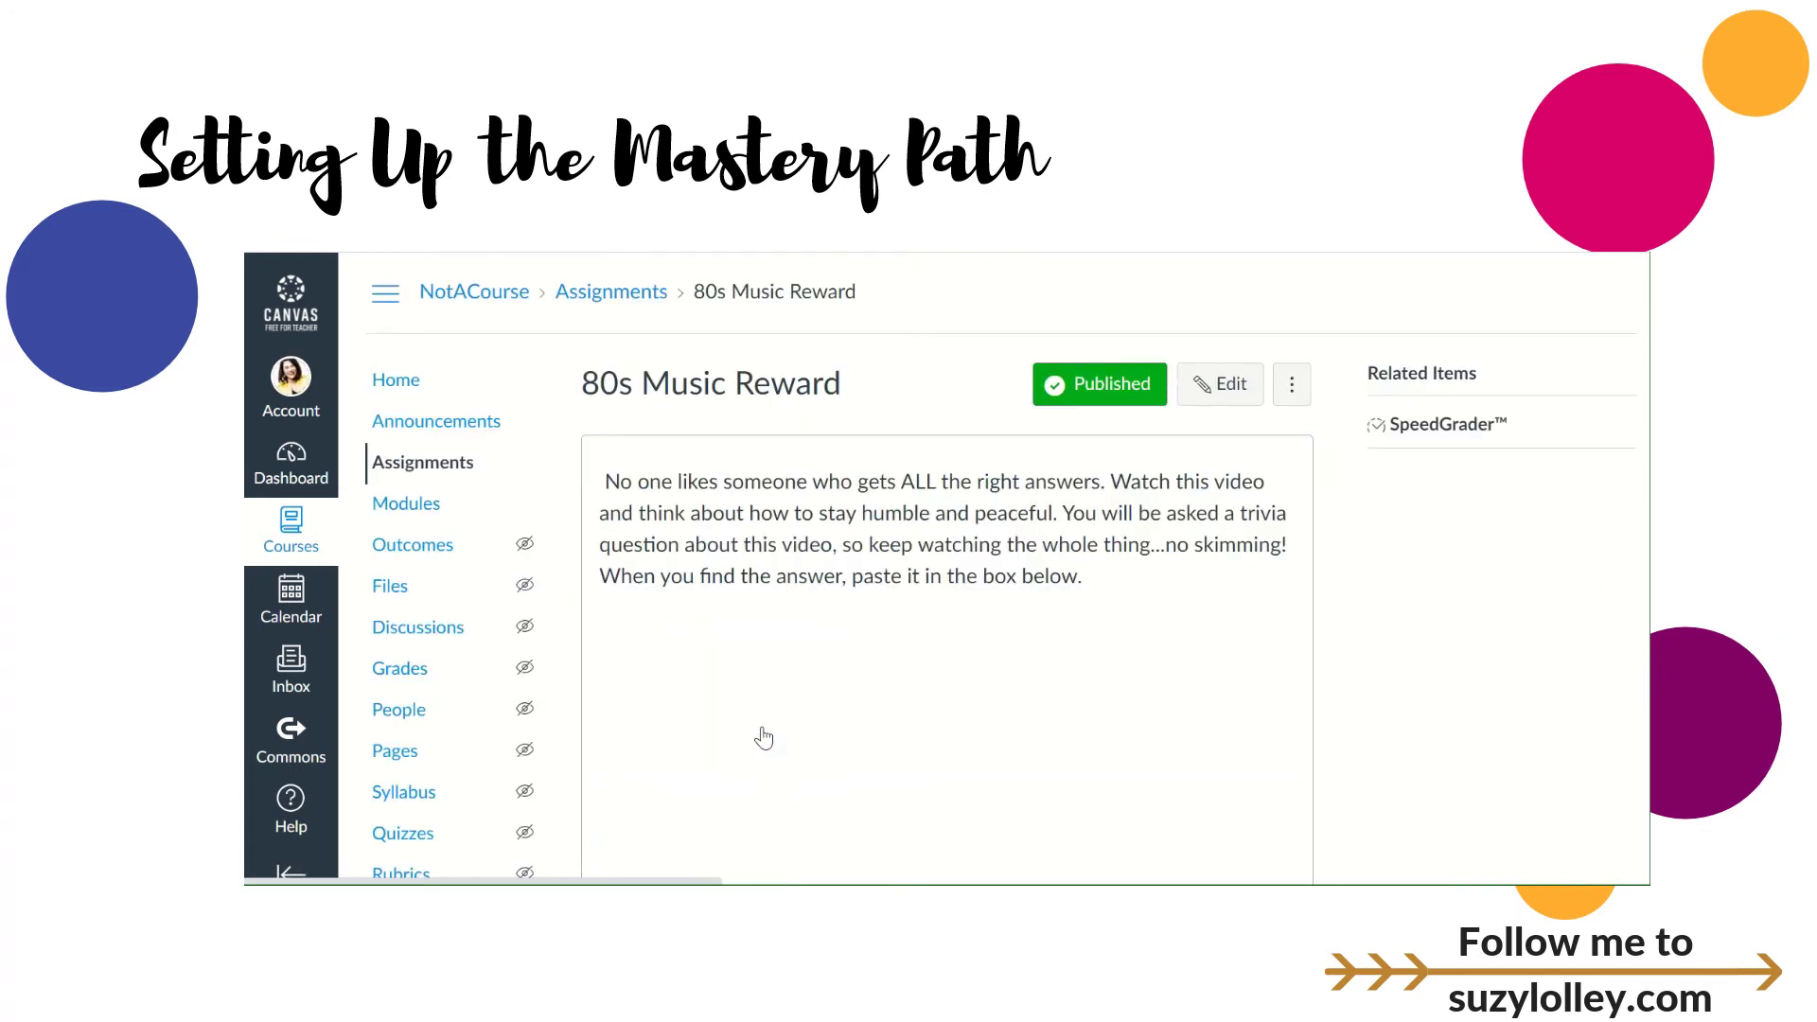
pyautogui.scroll(-5, 986, 649)
pyautogui.scroll(5, 986, 649)
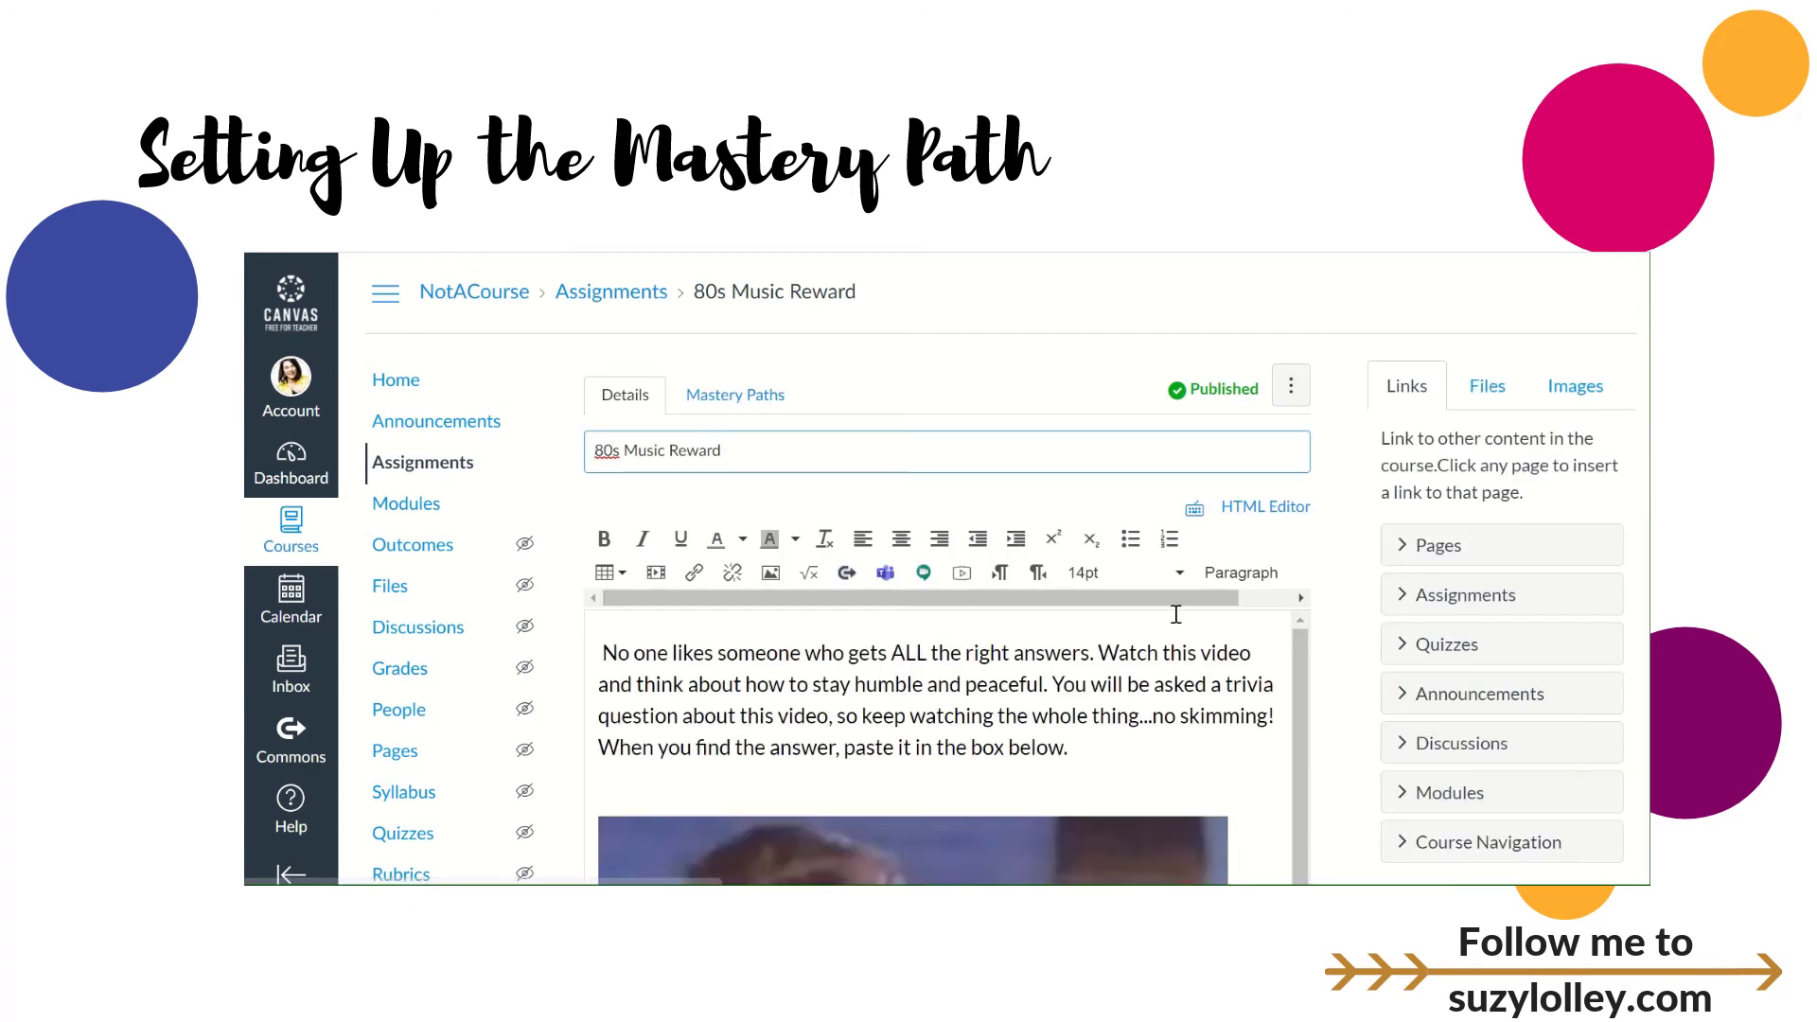
pyautogui.scroll(-10, 1041, 596)
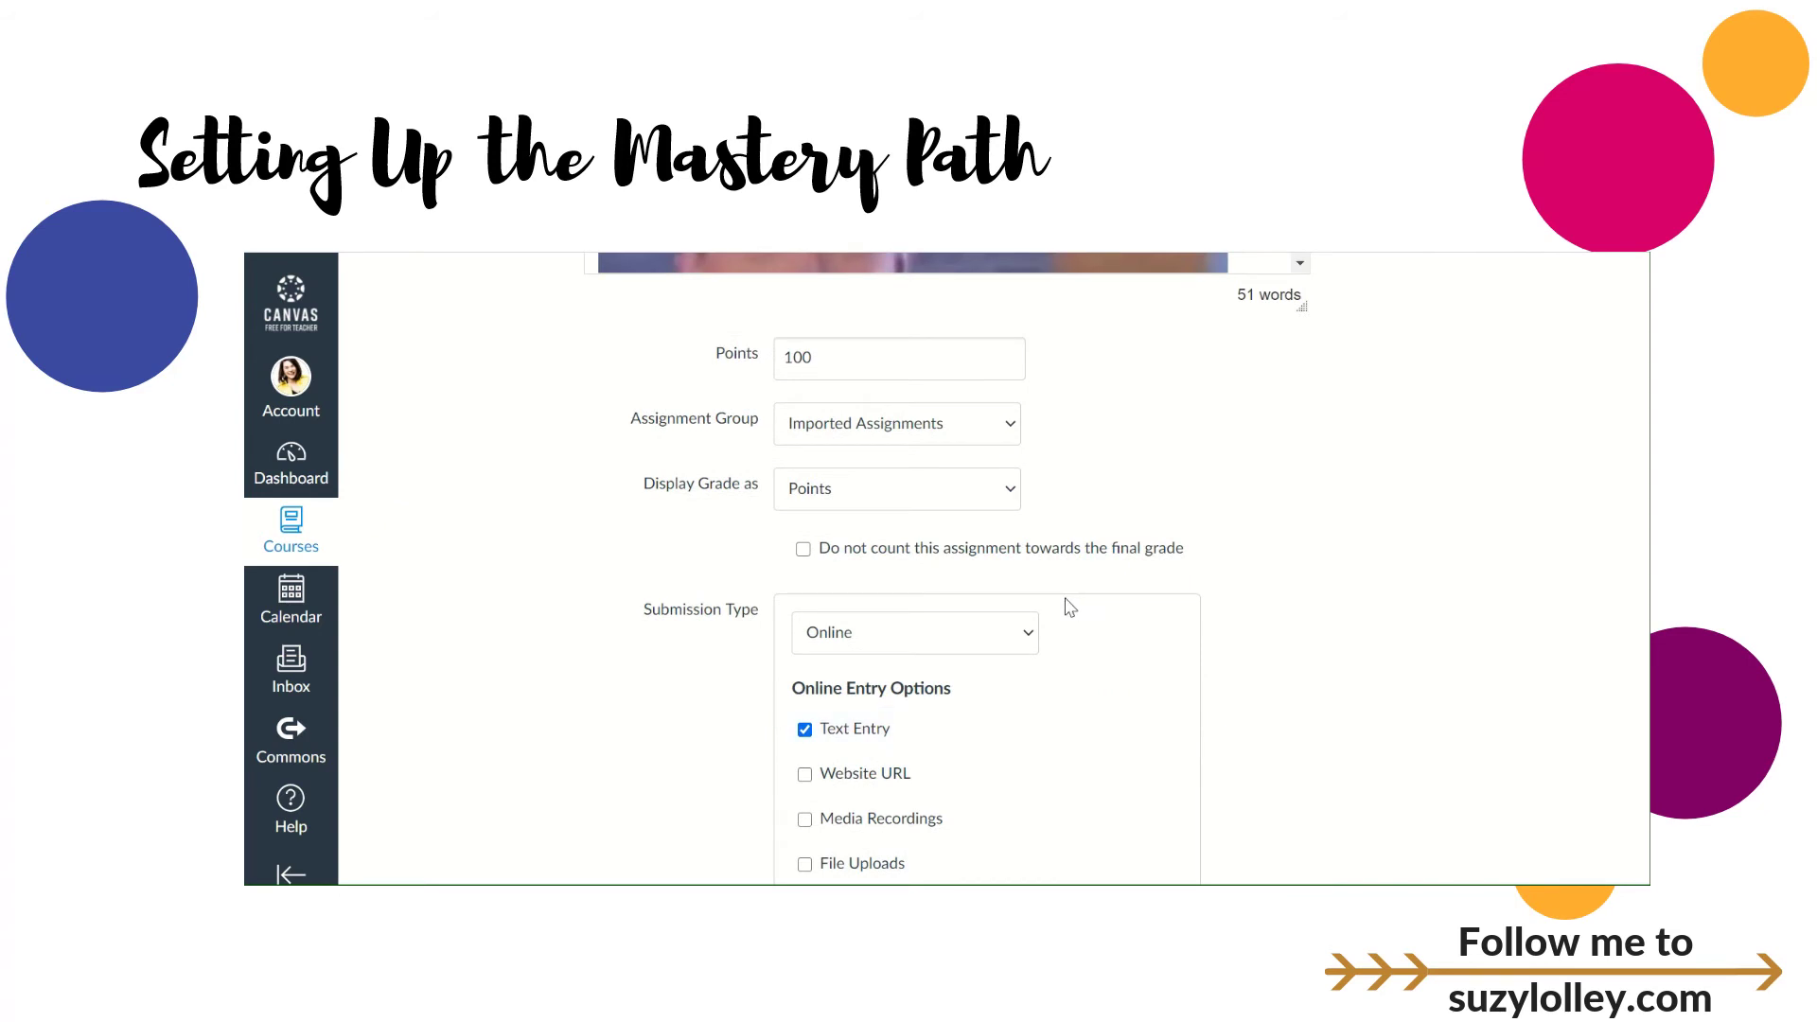
pyautogui.scroll(-4, 985, 628)
pyautogui.scroll(-5, 984, 629)
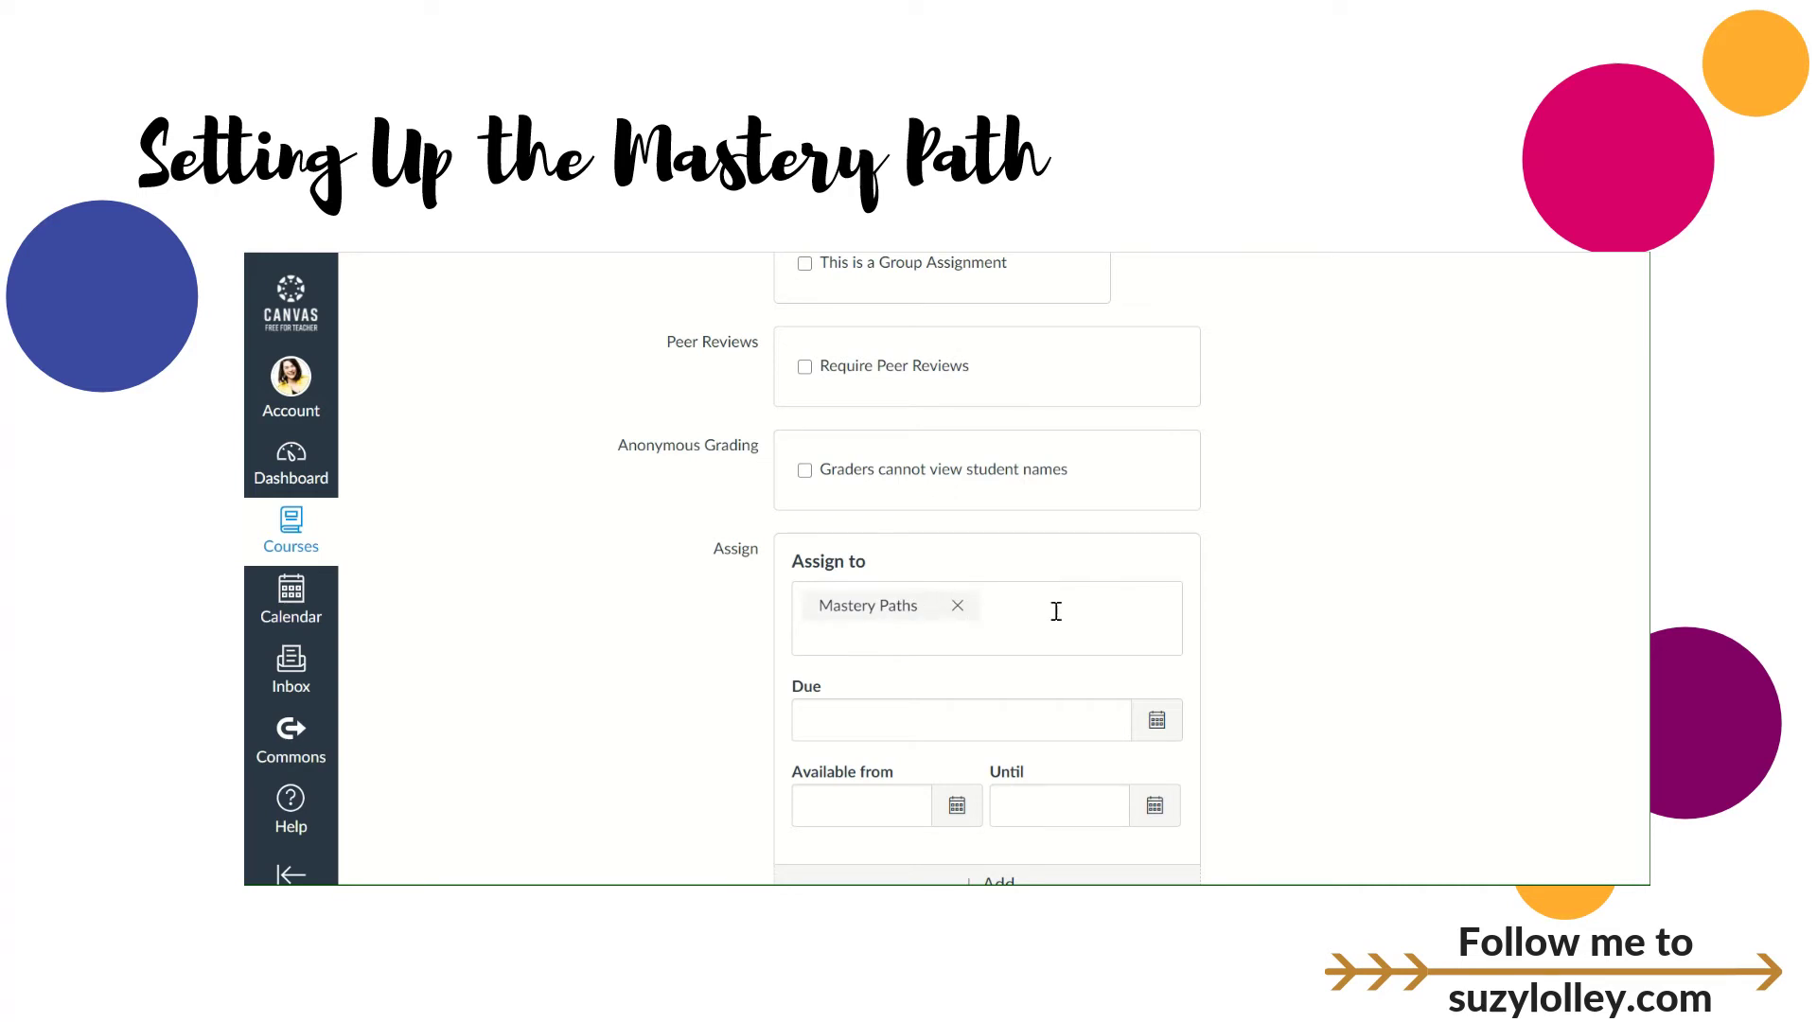
# - Review the 80s Music Reward assignment's settings and save it assigned to Mastery Paths only, continuing without the NotACourse section
pyautogui.scroll(-2, 1056, 615)
pyautogui.scroll(4, 1058, 621)
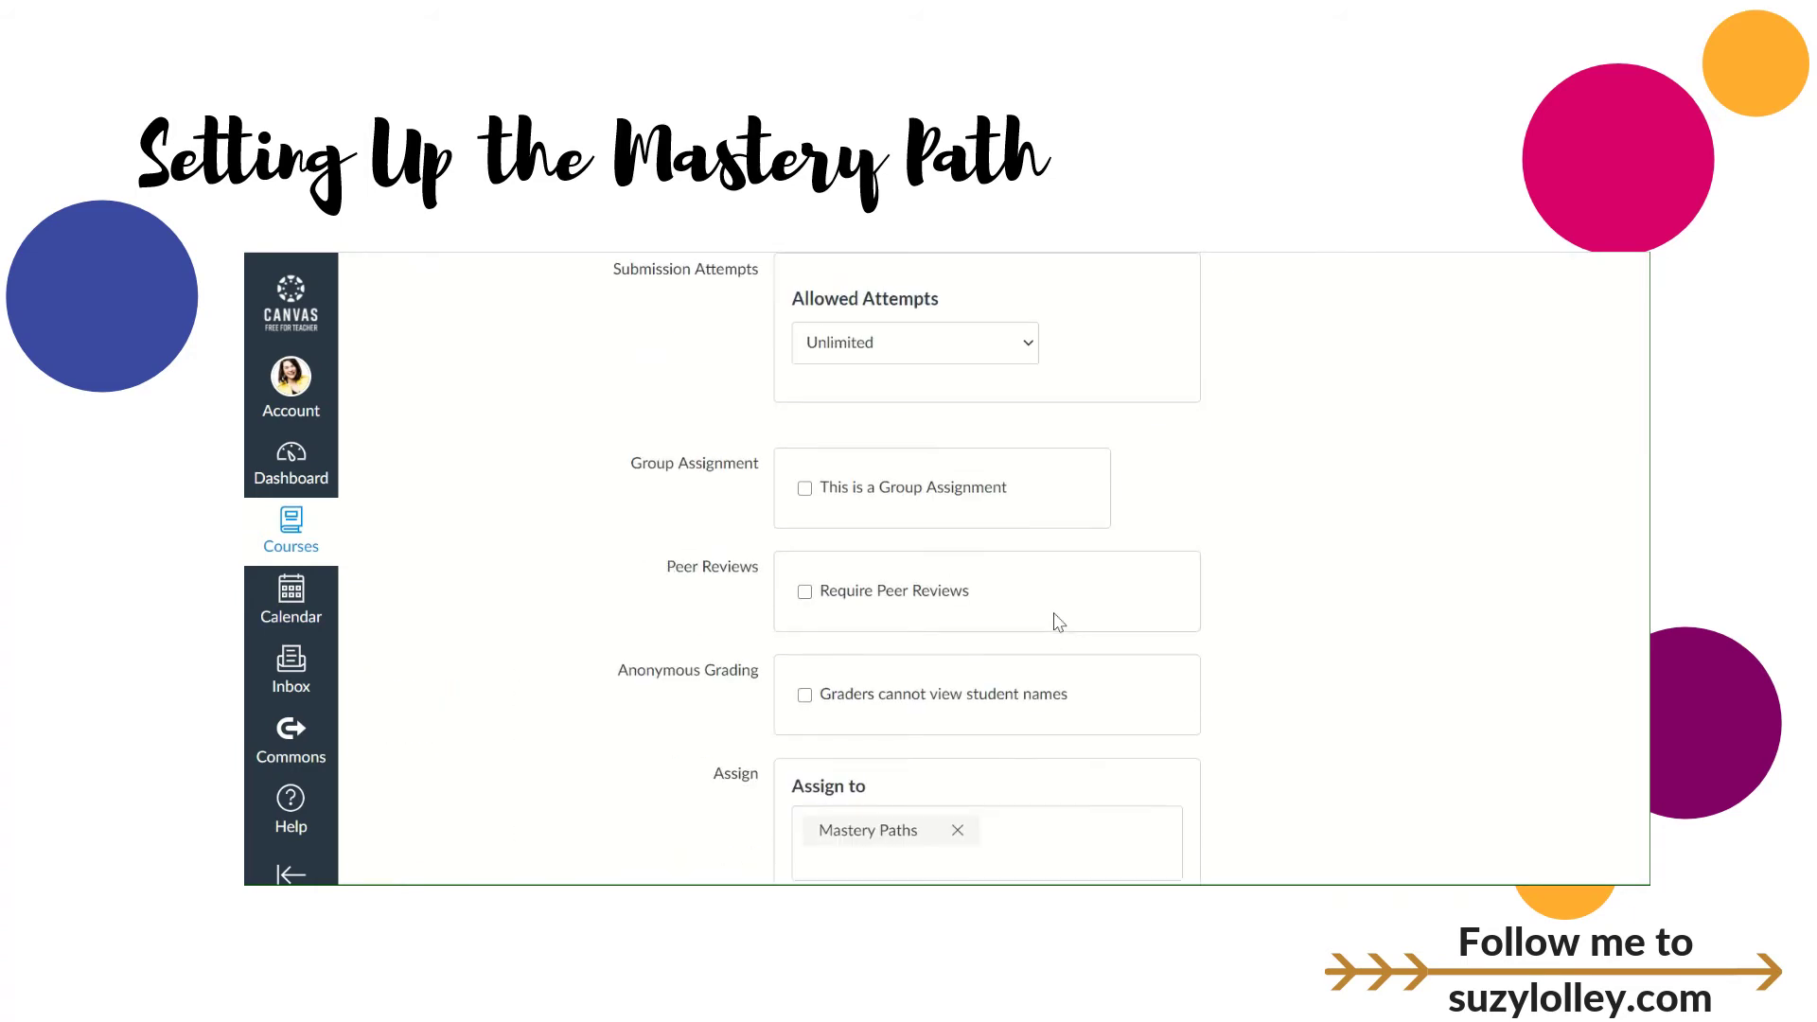
pyautogui.scroll(-5, 1057, 621)
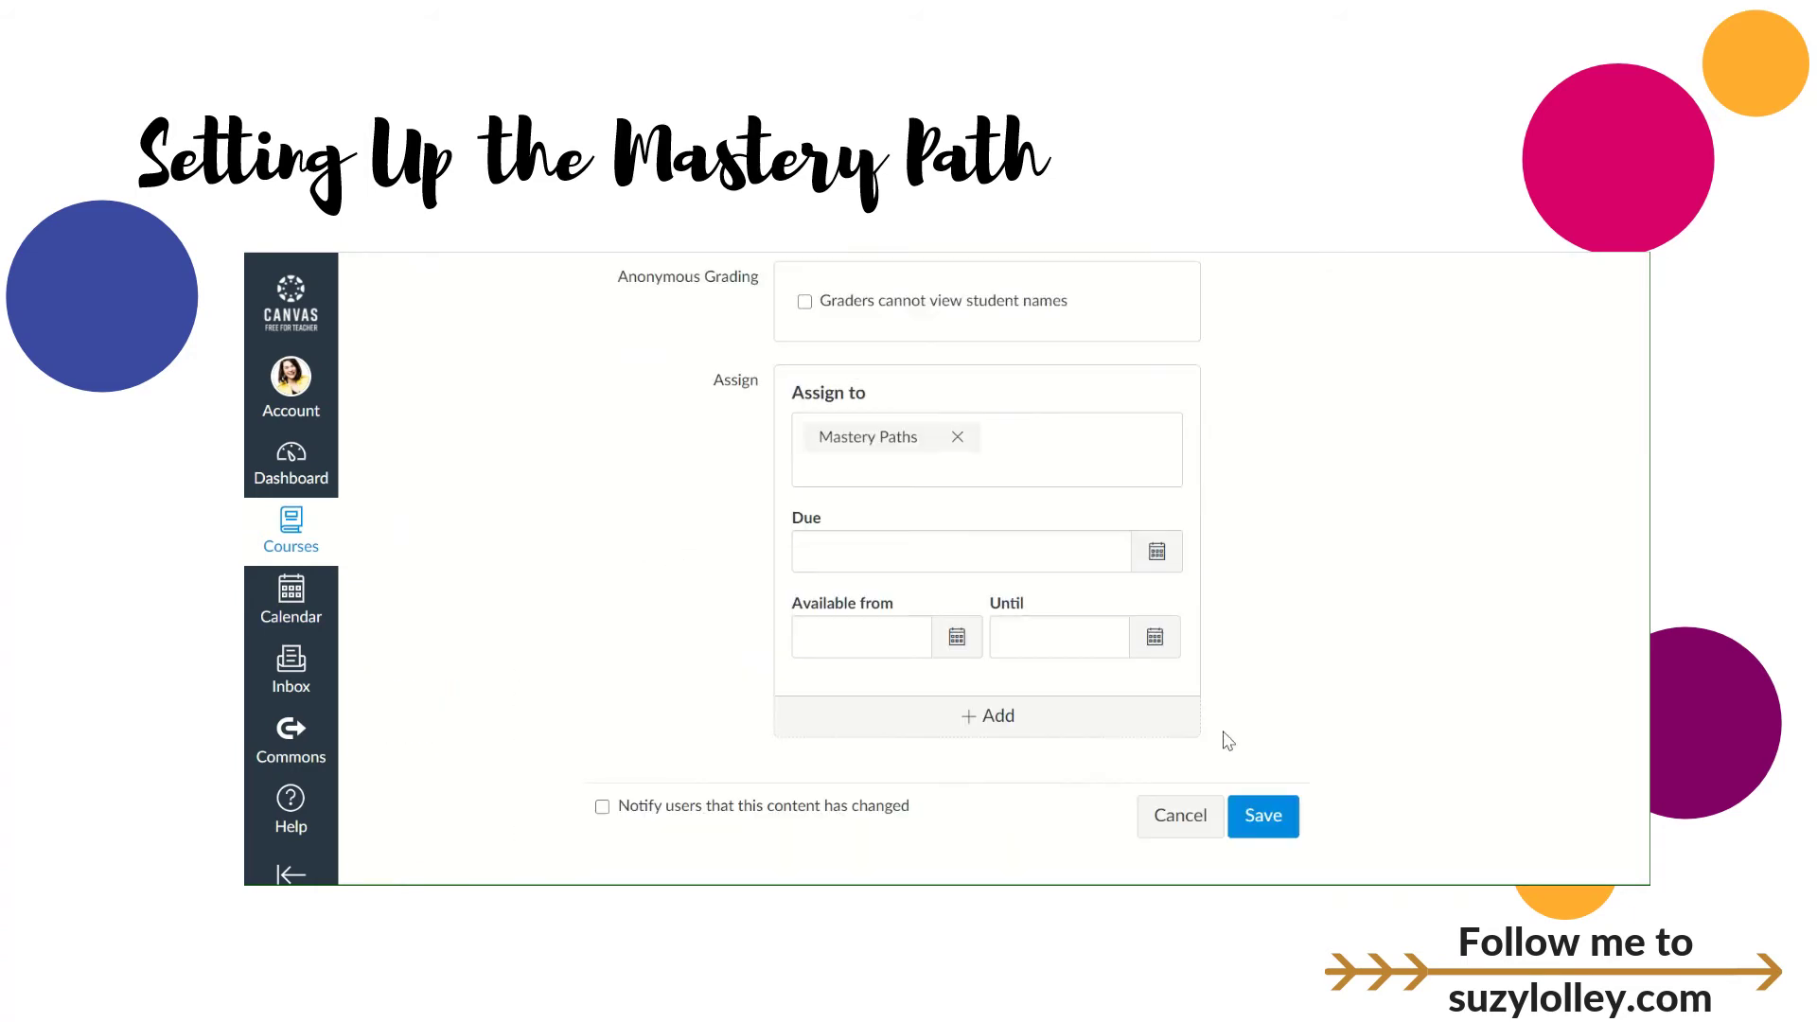
pyautogui.click(1251, 812)
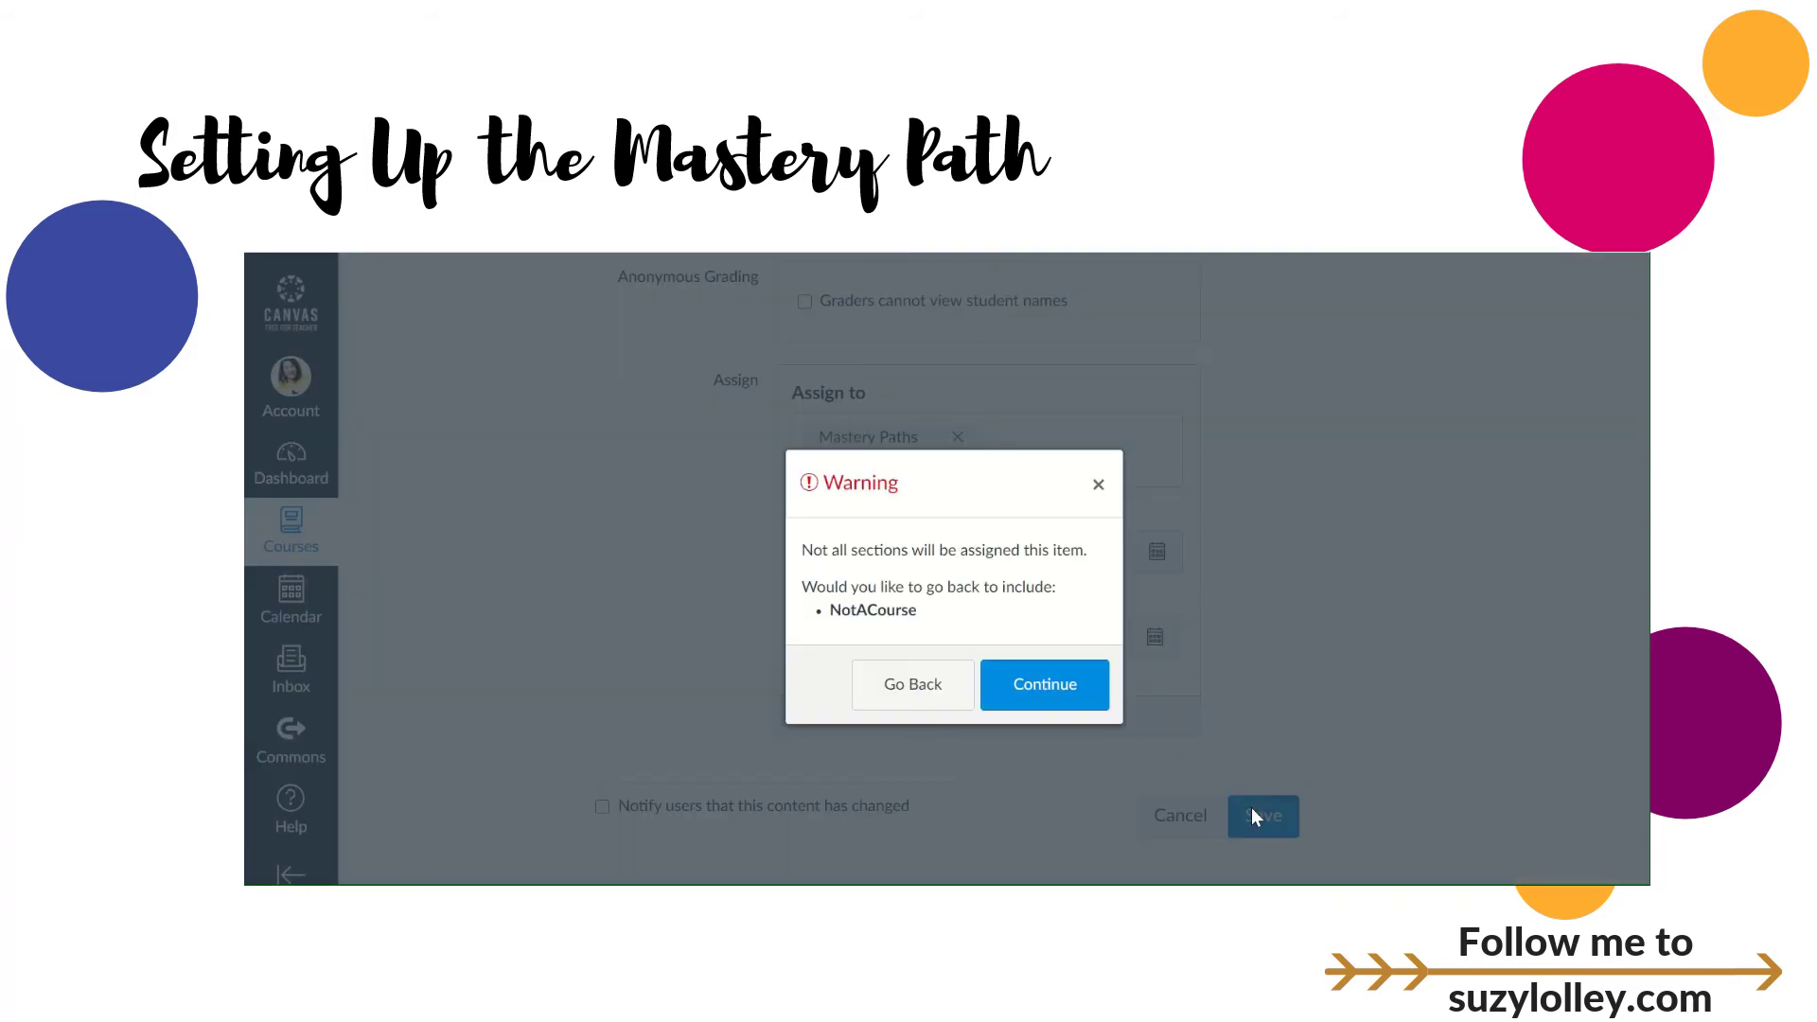
pyautogui.click(1041, 689)
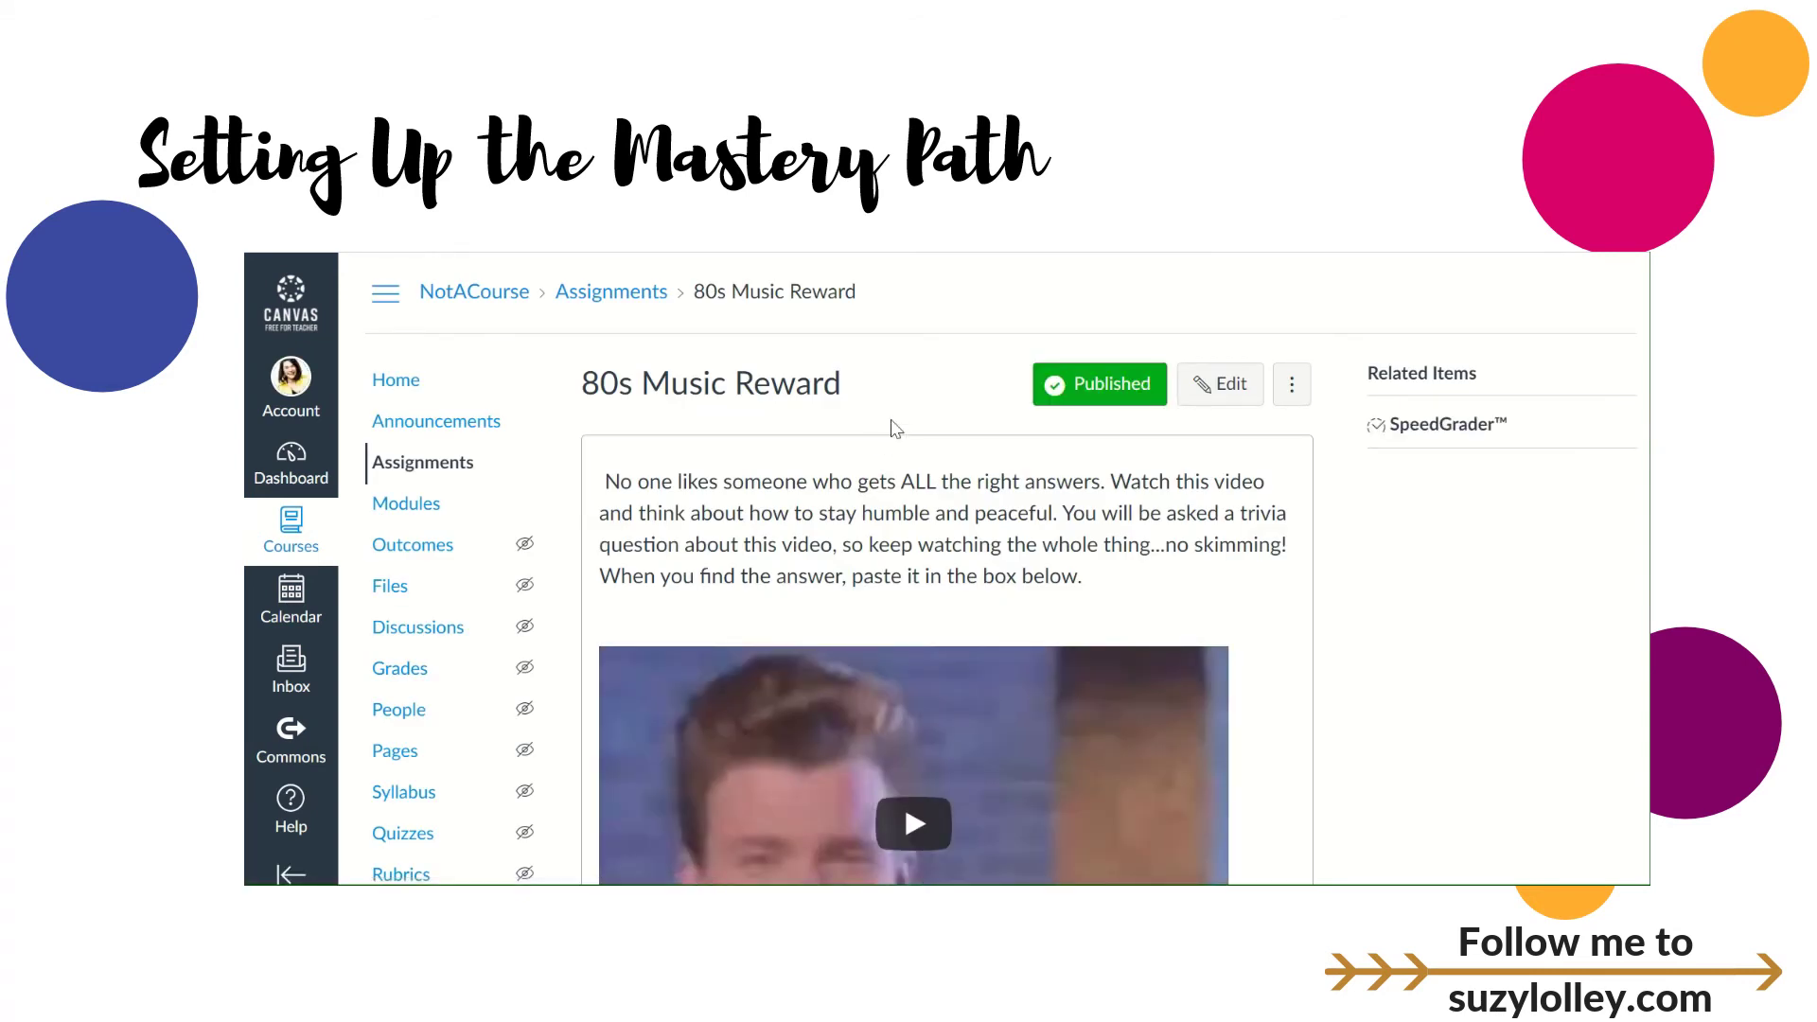
# - Look over the saved 80s Music Reward assignment, reopen it for editing and check its own mastery path score ranges
pyautogui.scroll(-3, 904, 421)
pyautogui.scroll(3, 900, 410)
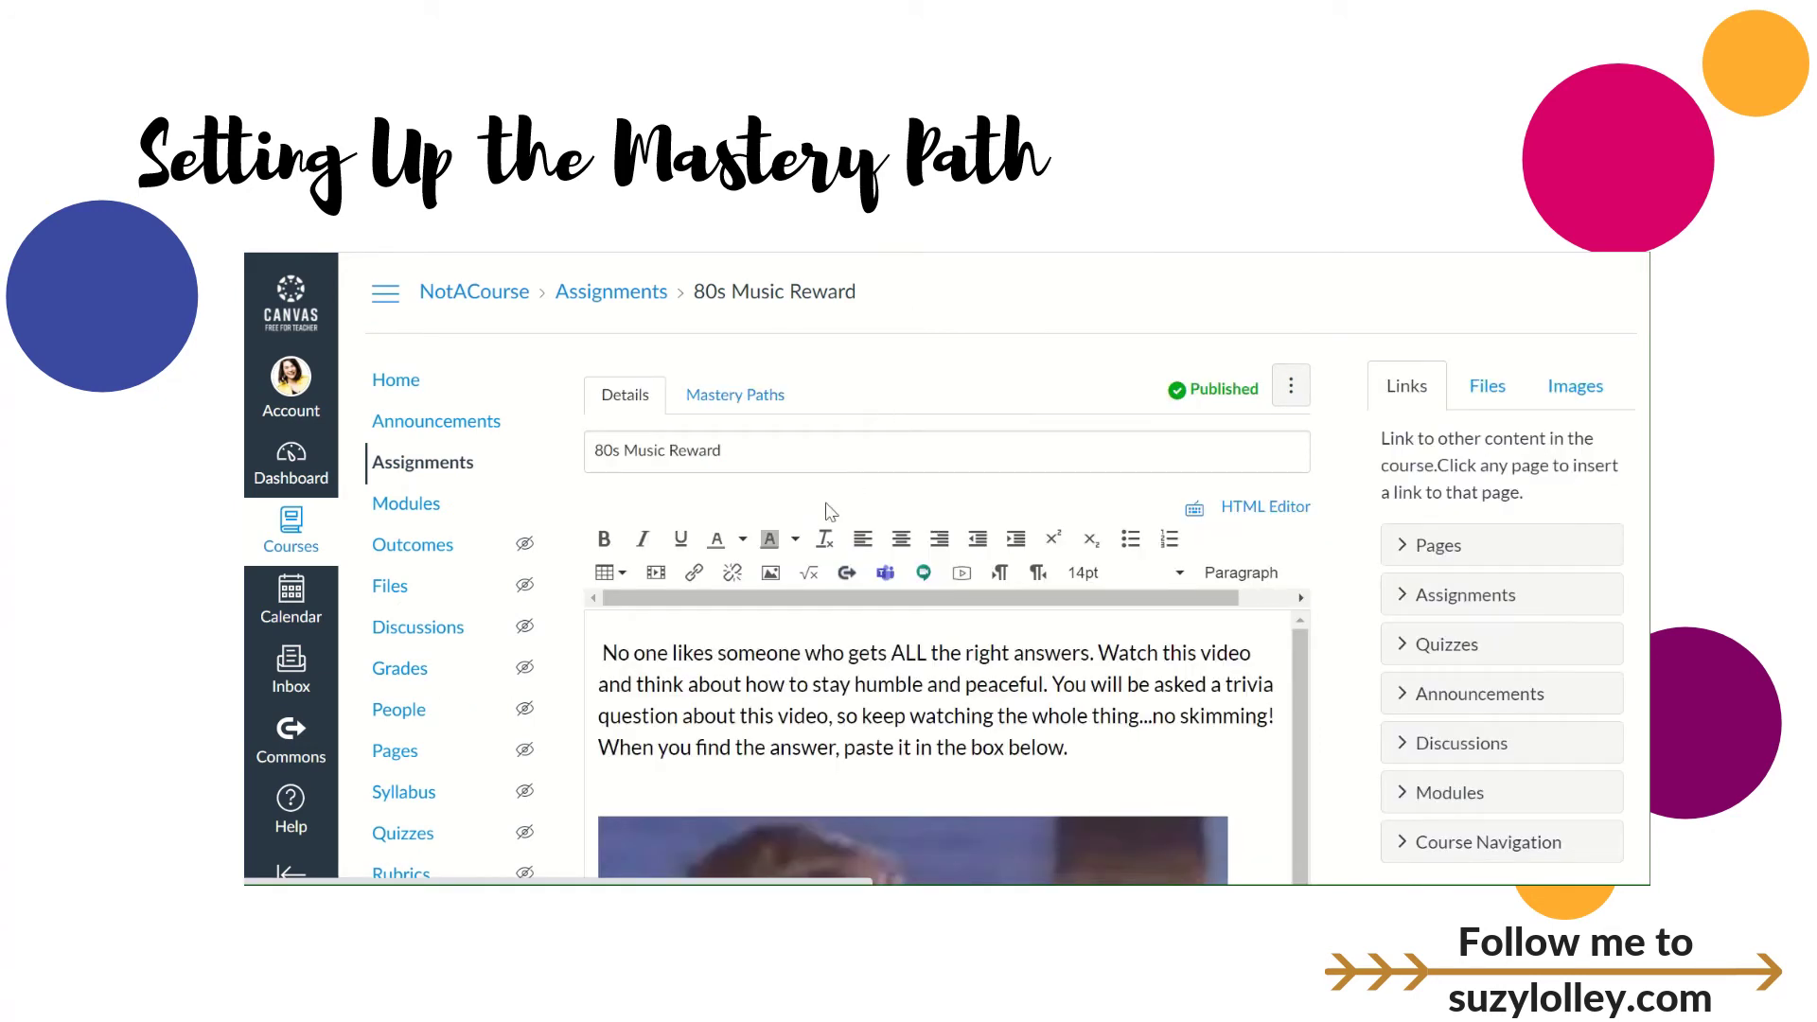
pyautogui.click(743, 401)
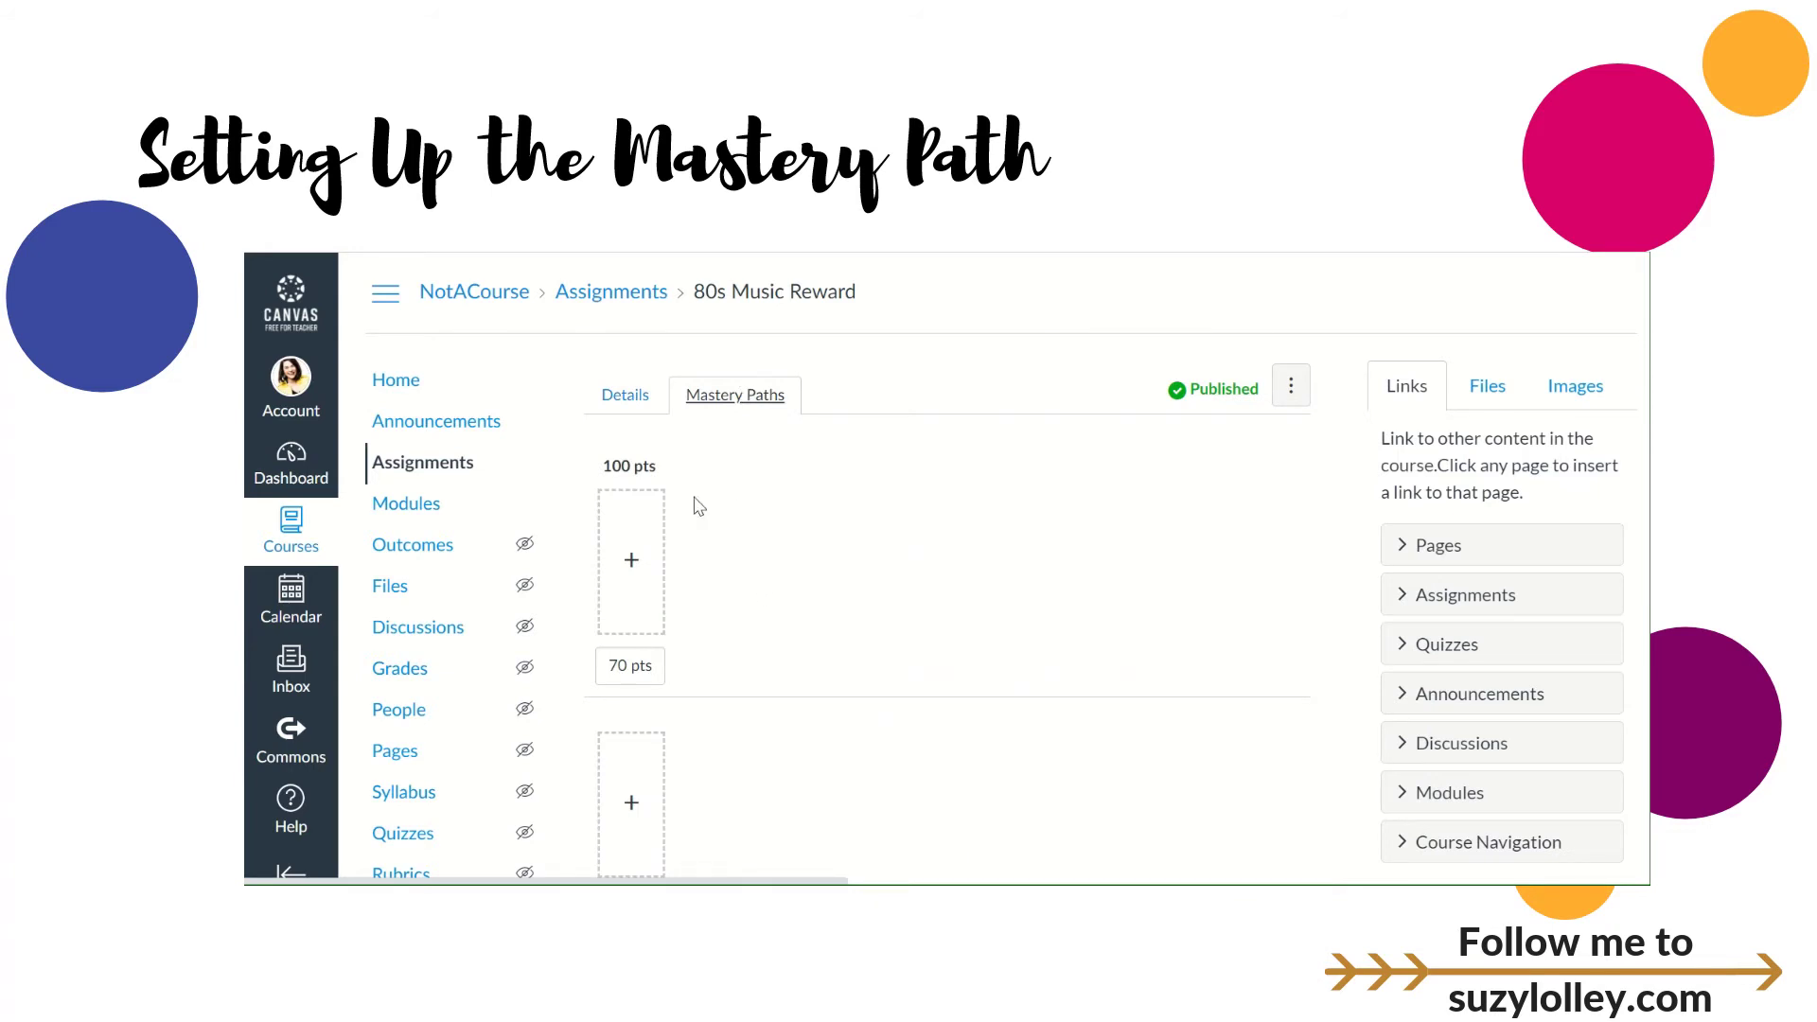
# - Return to the assignment's details and save it again, continuing without assigning the NotACourse section
pyautogui.click(636, 401)
pyautogui.scroll(-20, 867, 537)
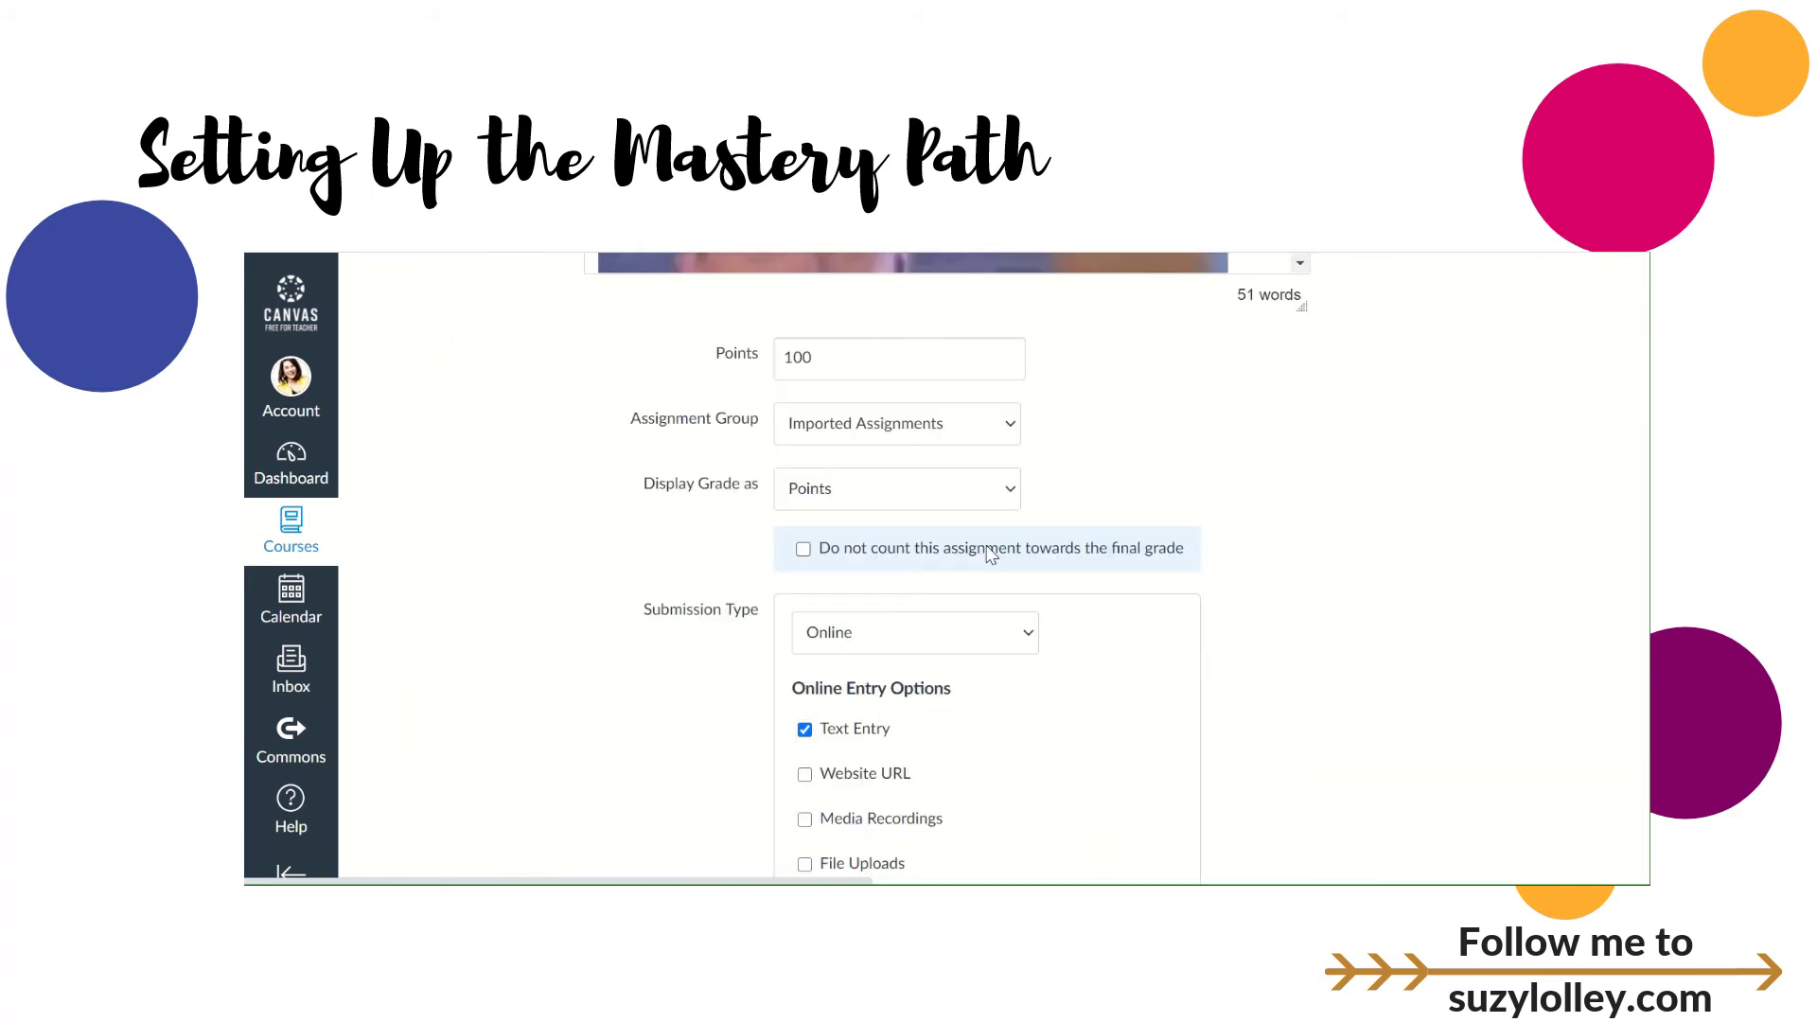
pyautogui.click(1253, 819)
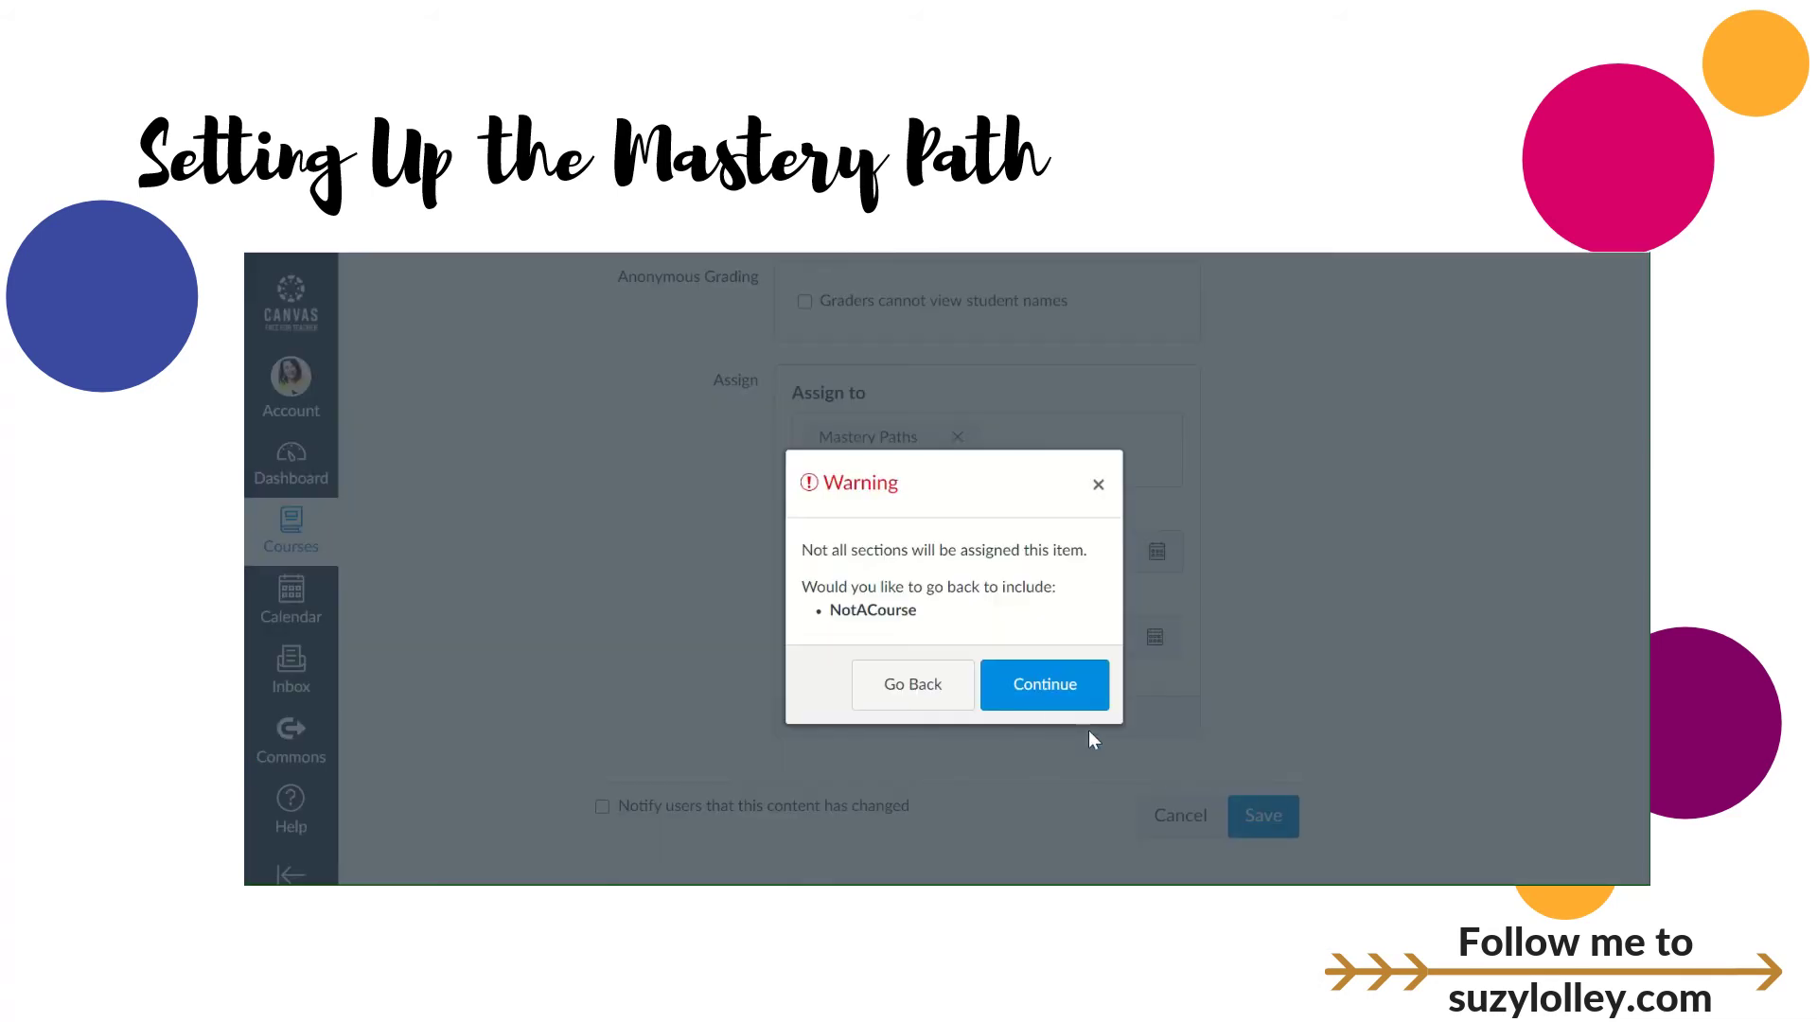
pyautogui.click(1041, 702)
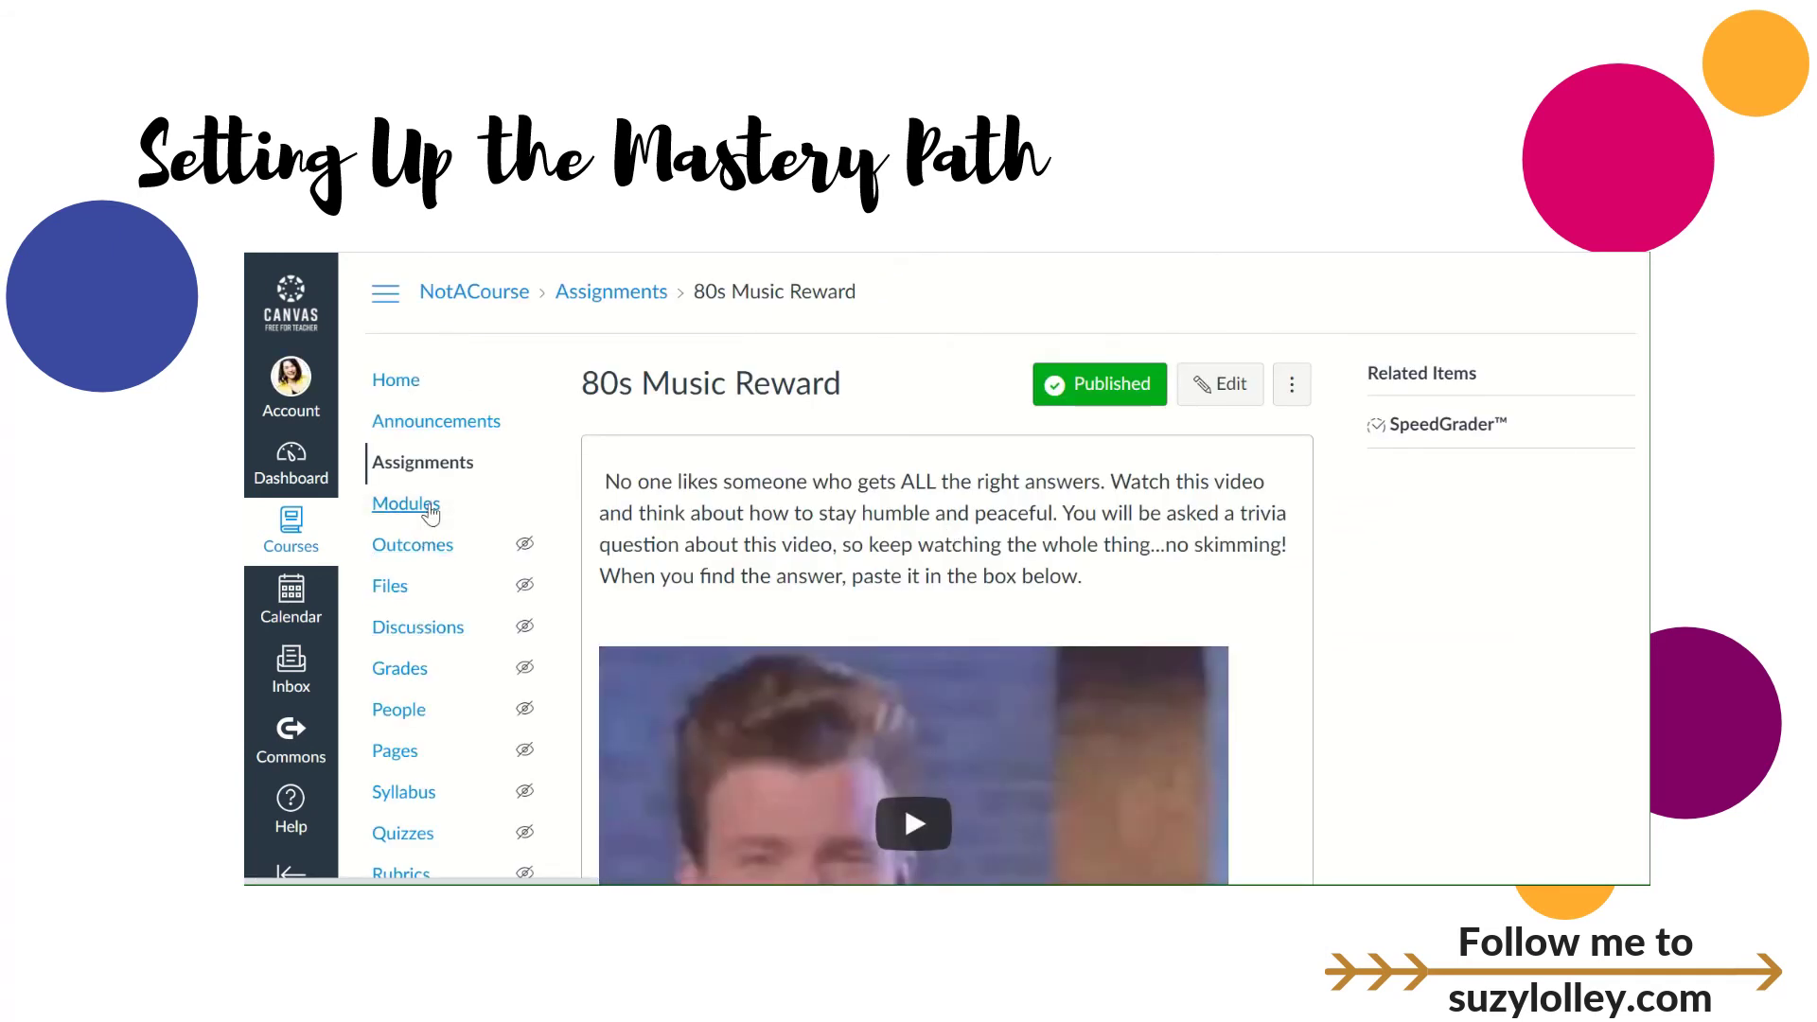
# - Go to the course modules by way of the home page and check the 80s Music Reward item's score range label in Sample Mastery Path
pyautogui.click(402, 386)
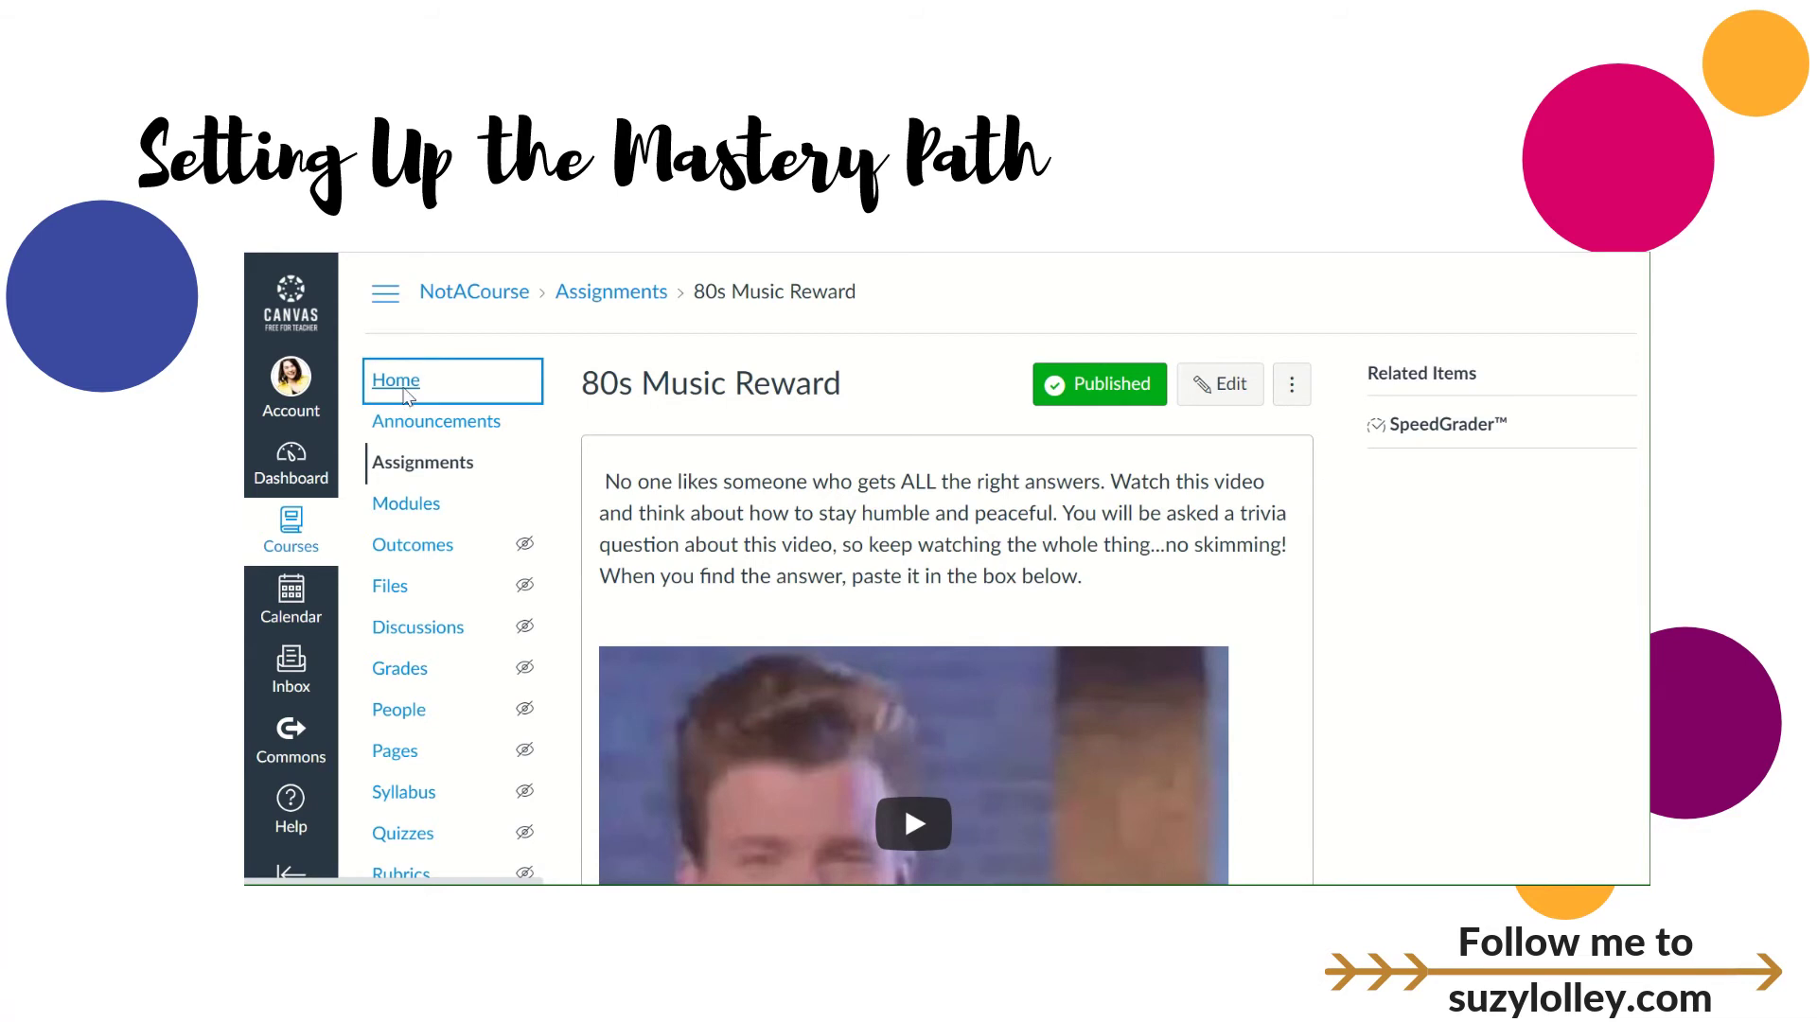
pyautogui.scroll(-2, 923, 521)
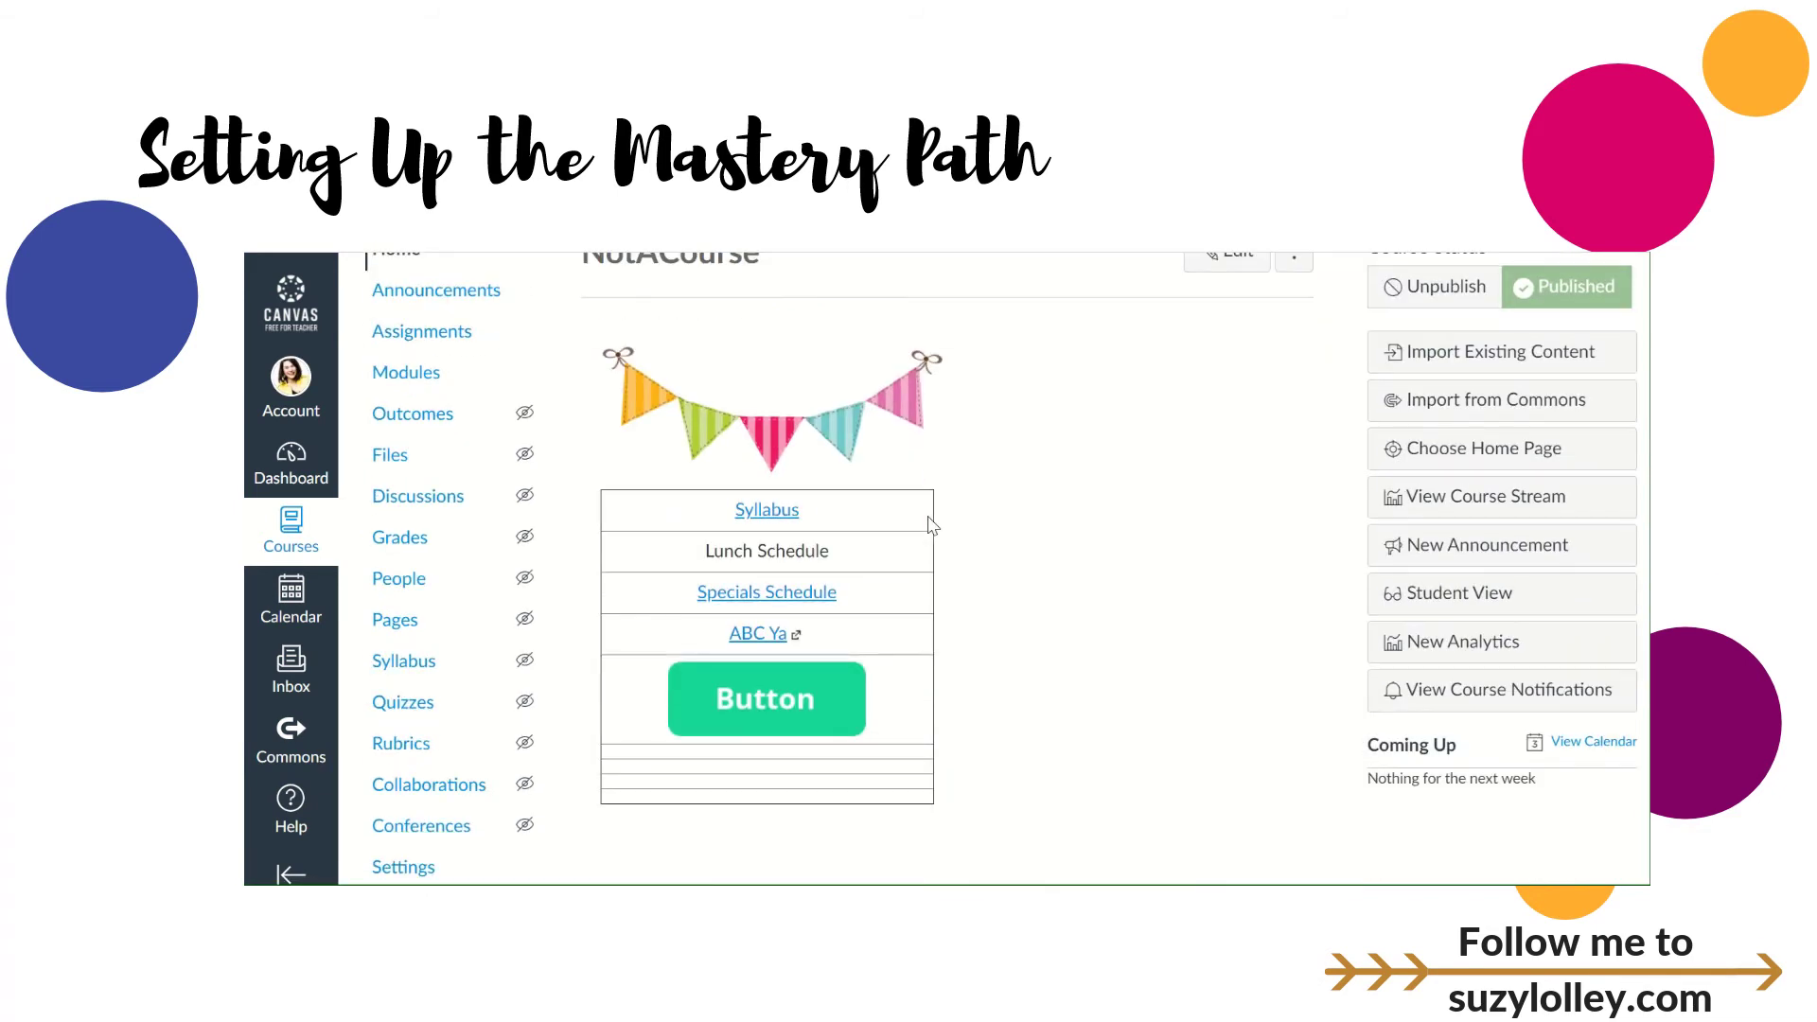
pyautogui.click(410, 371)
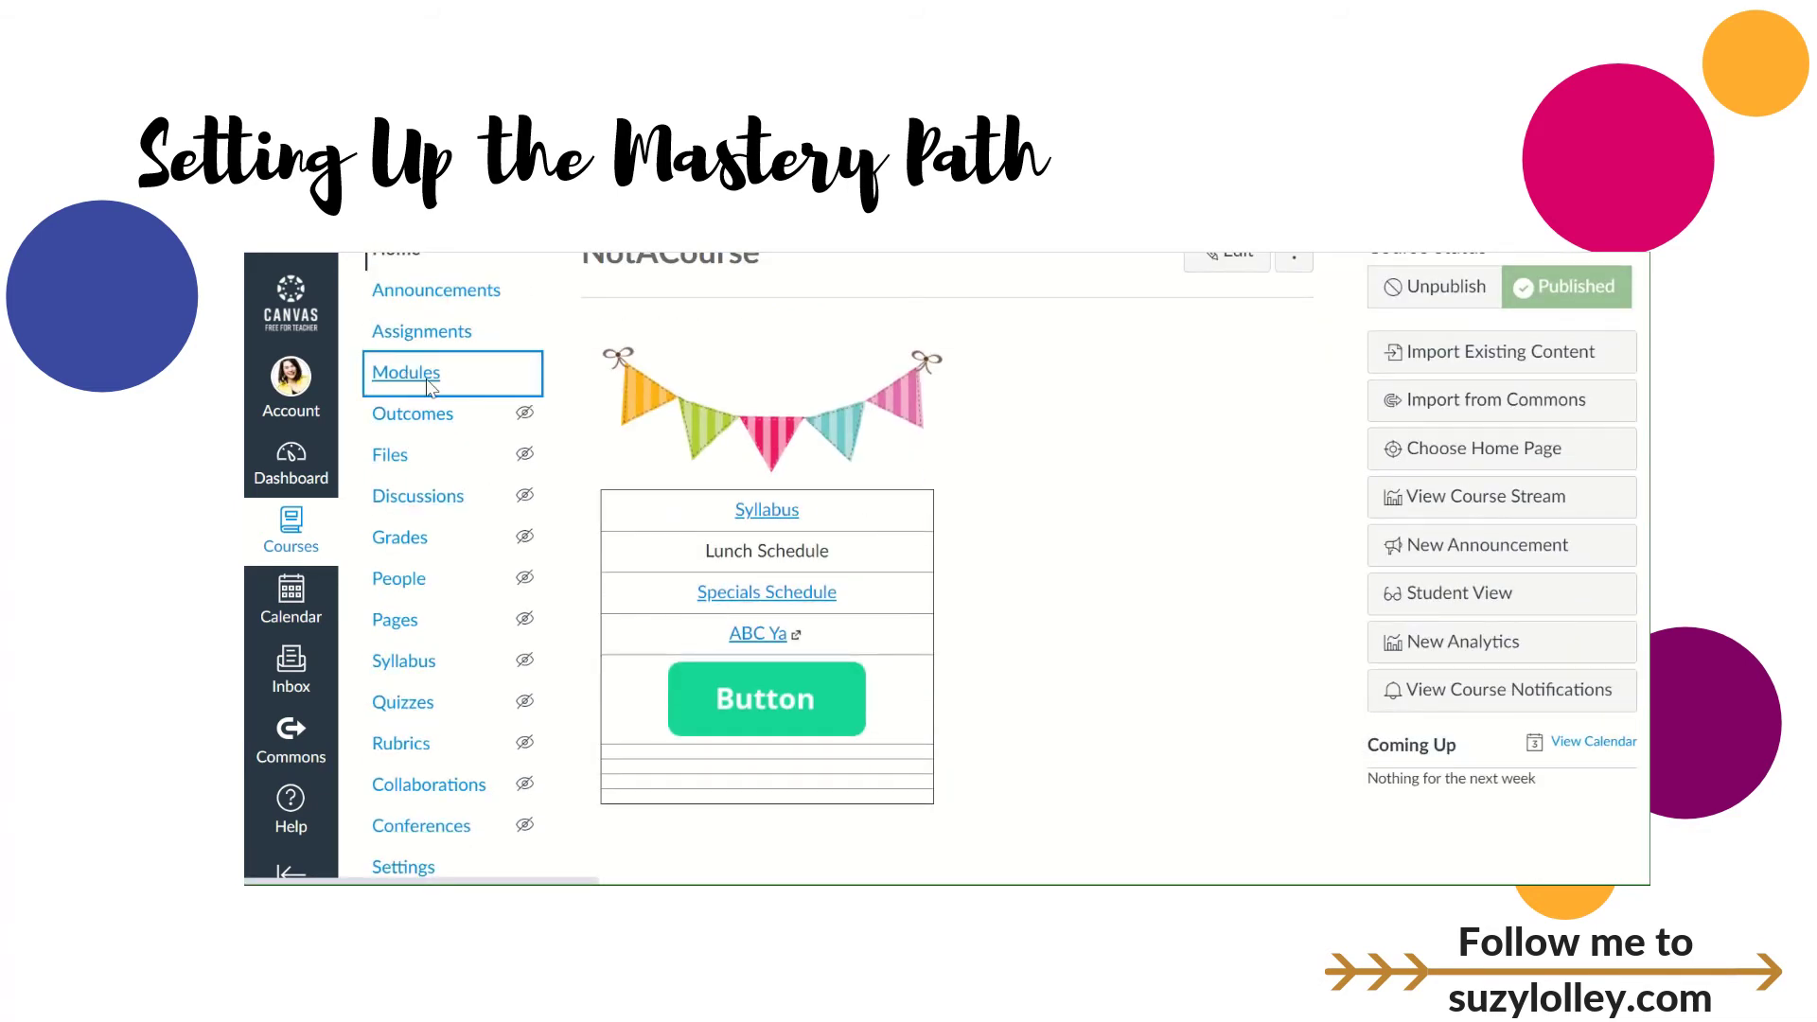
pyautogui.scroll(-4, 899, 511)
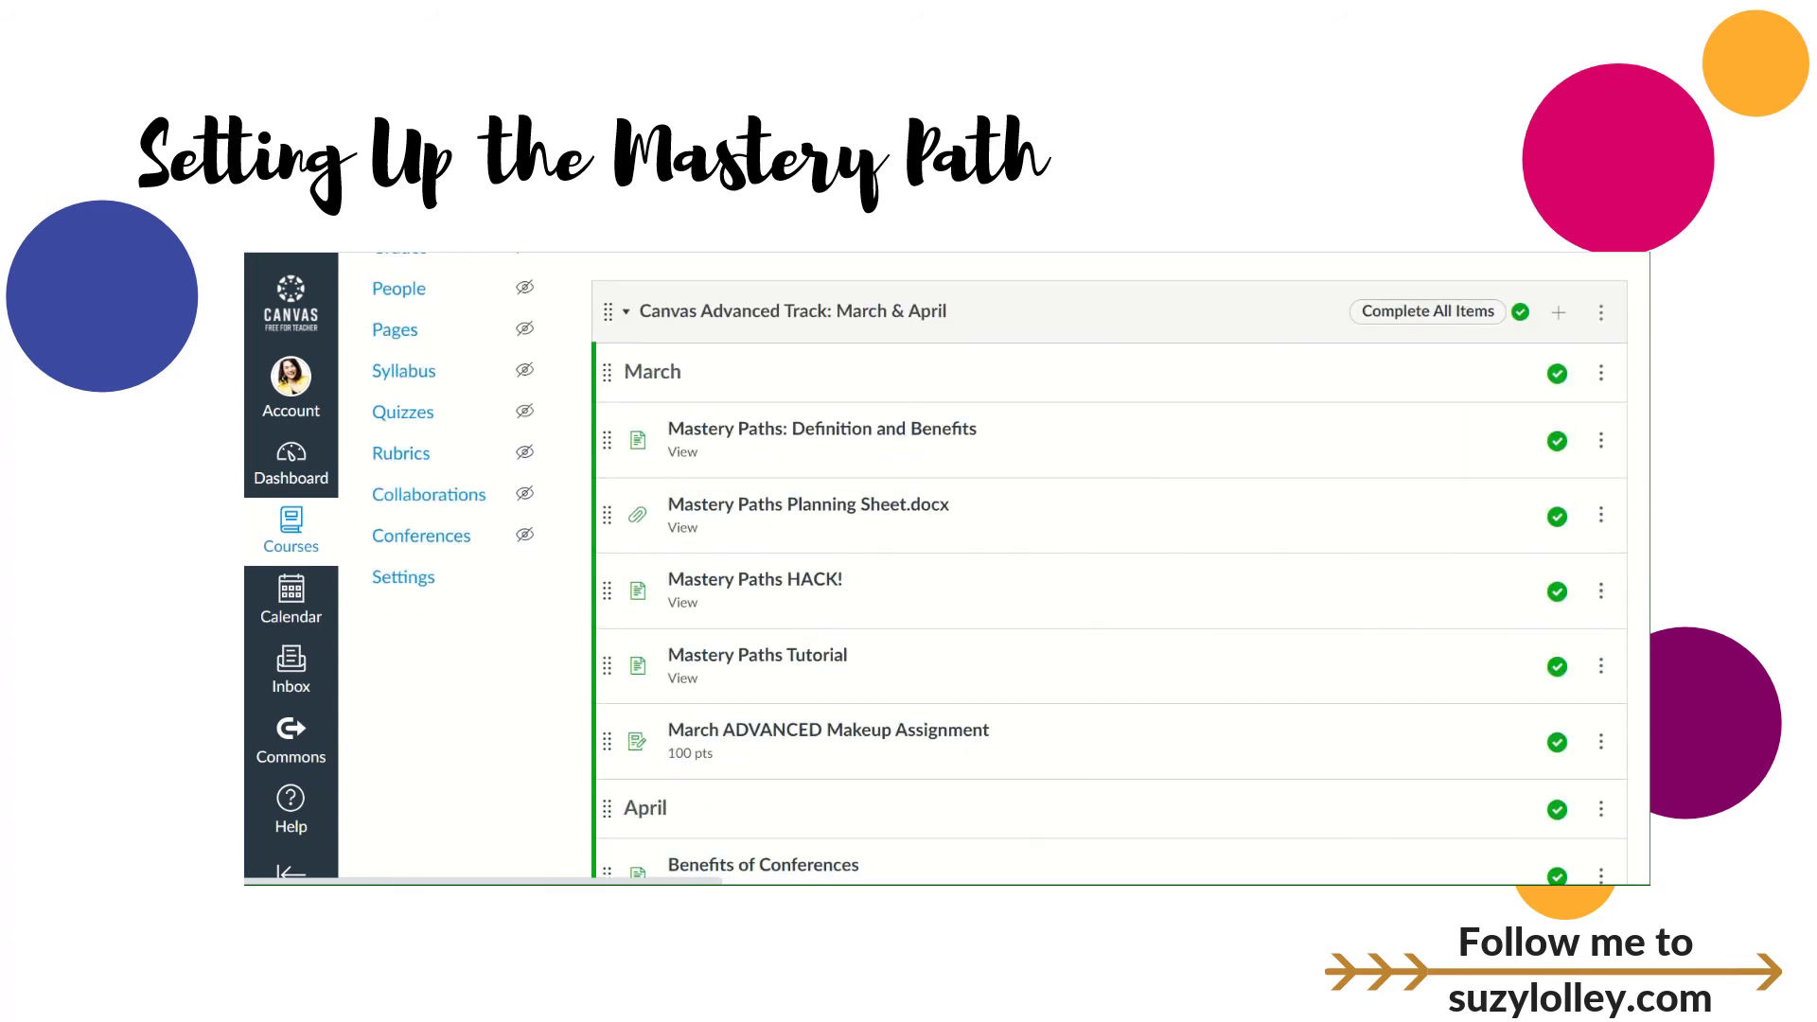
pyautogui.scroll(-10, 764, 497)
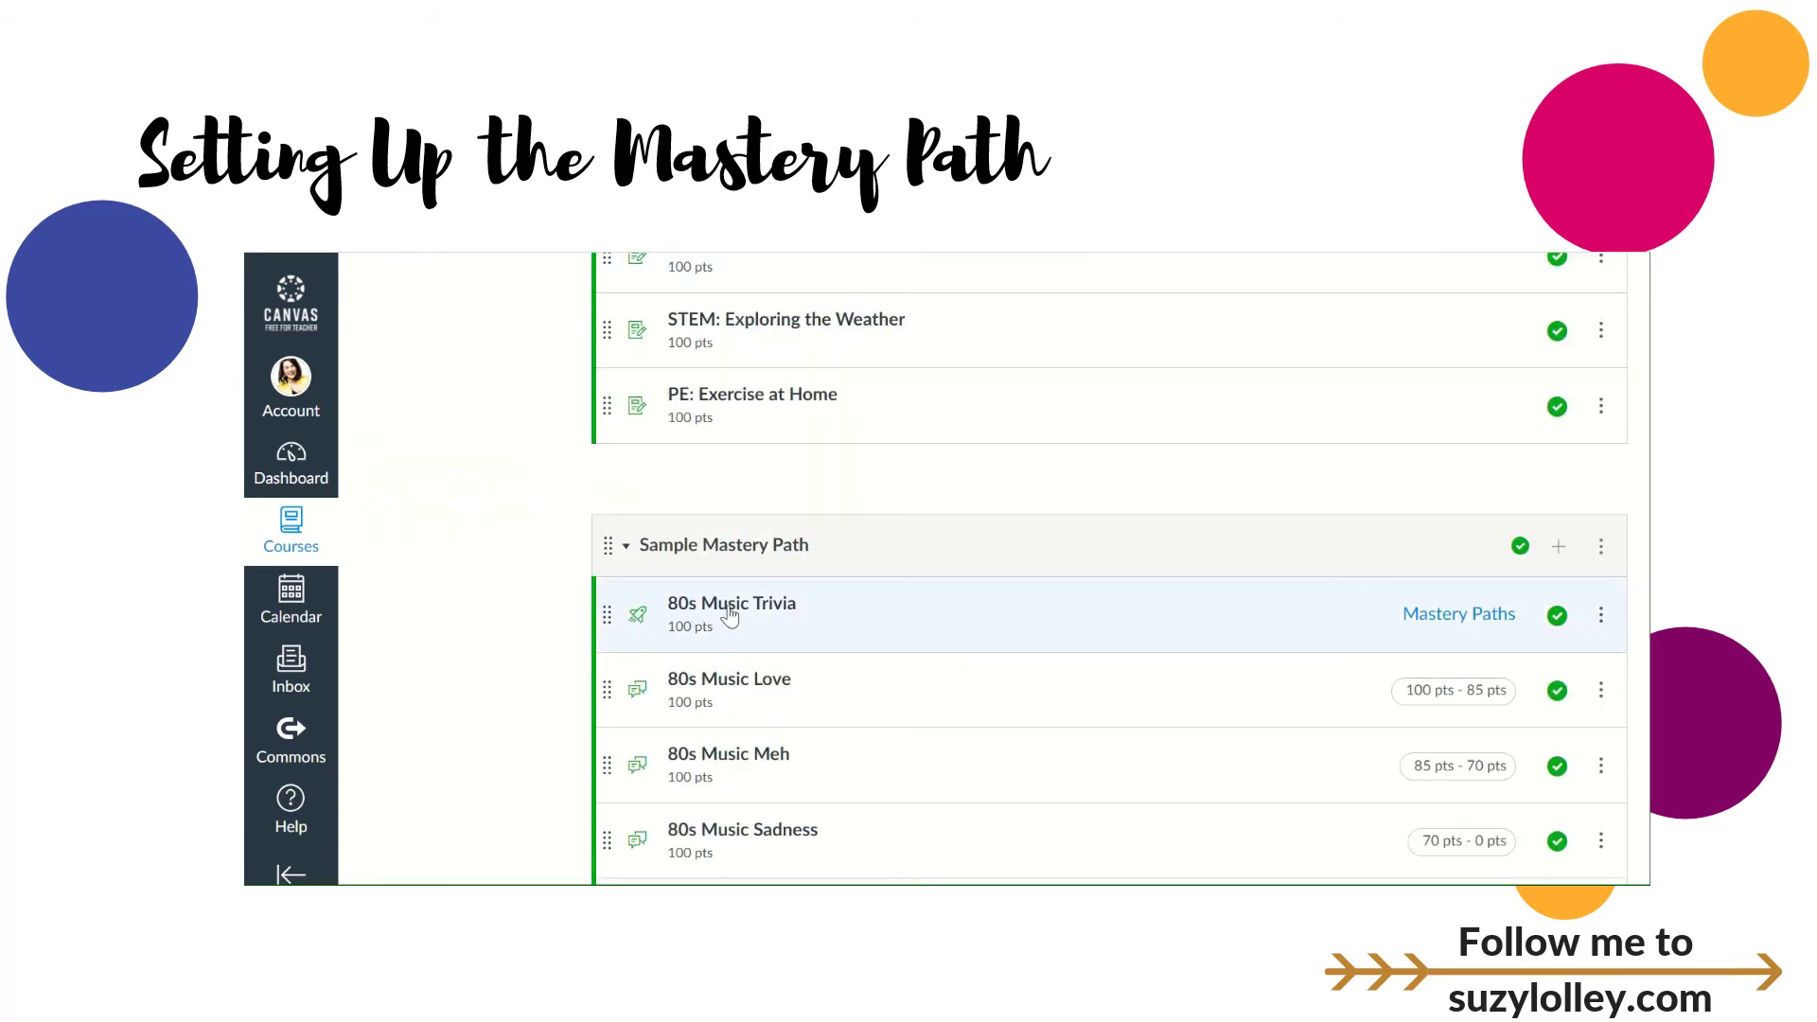
pyautogui.scroll(-1, 832, 573)
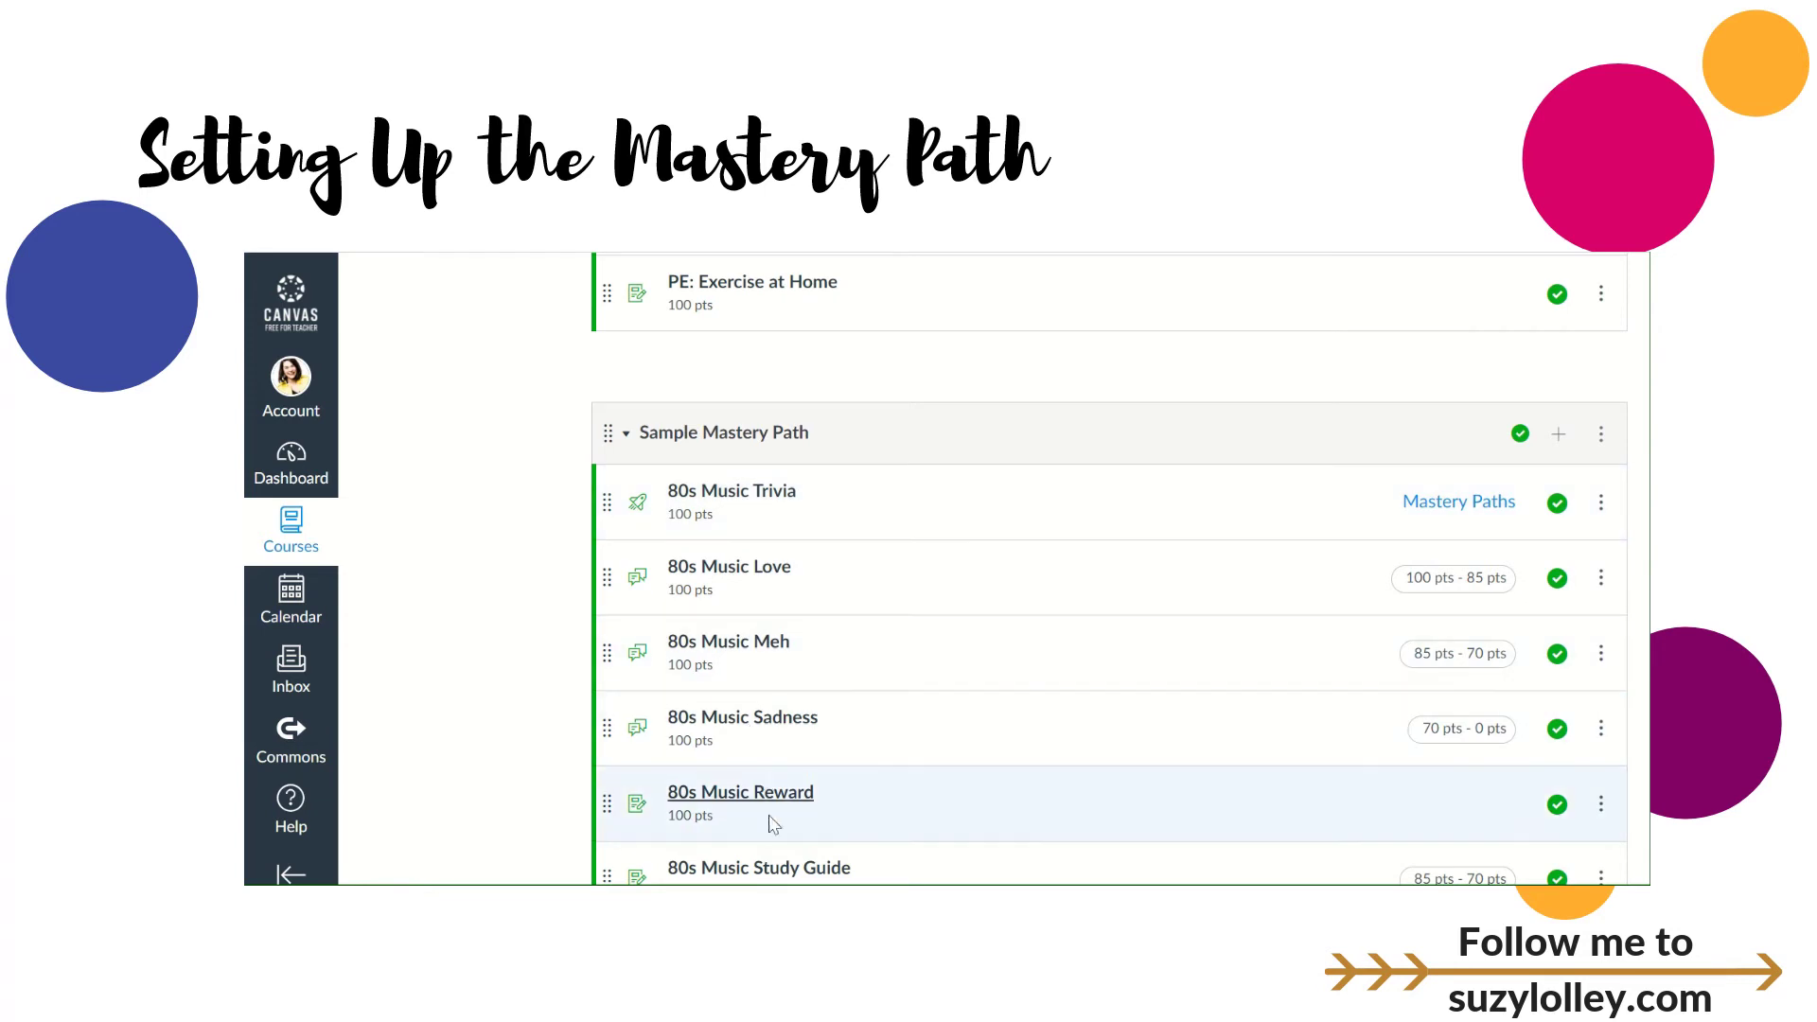
pyautogui.scroll(2, 804, 464)
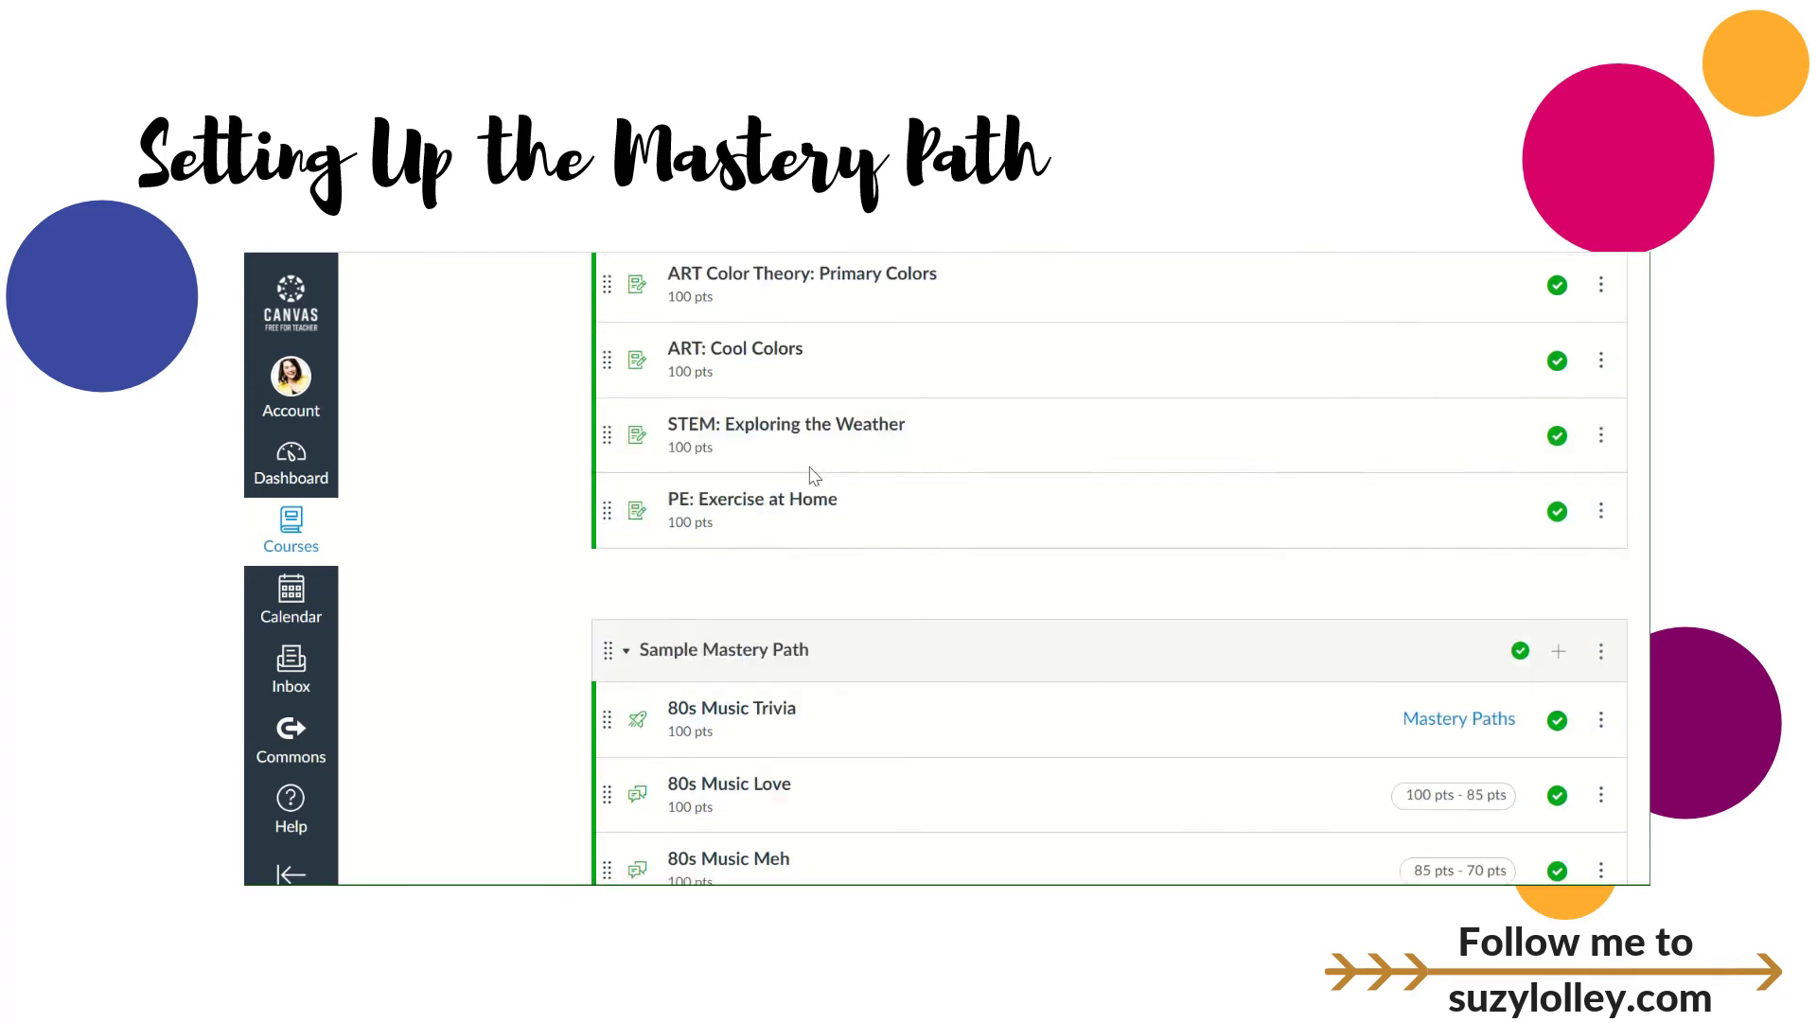